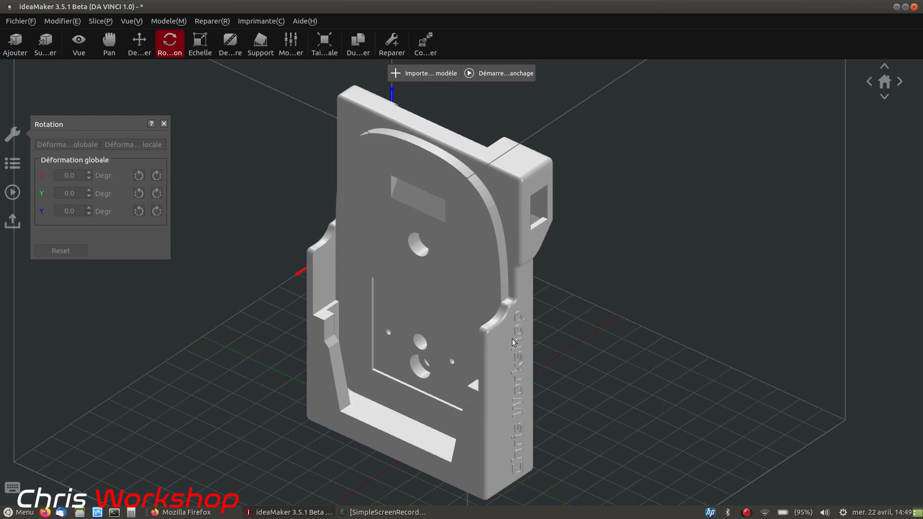
Step: Look through the slicing commands and view the profile selection dialog for the DA VINCI 1.0 printer
left_click(97, 22)
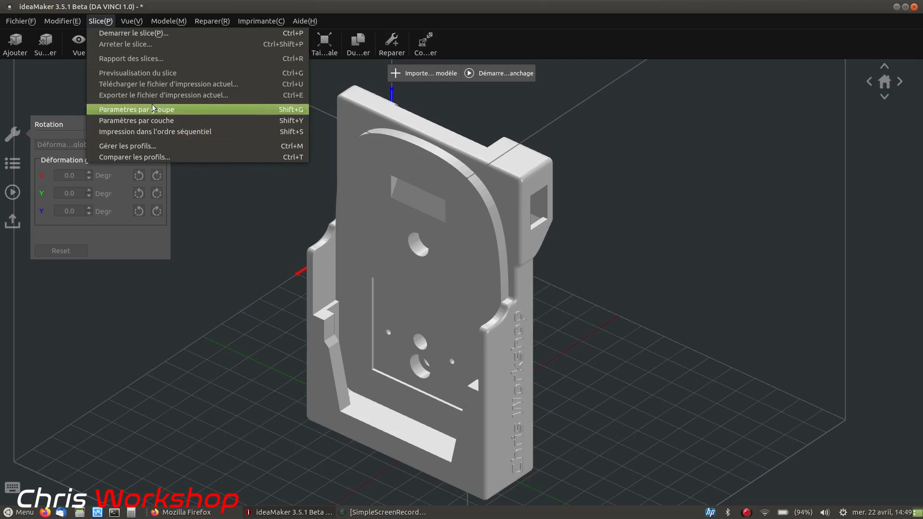
left_click(102, 23)
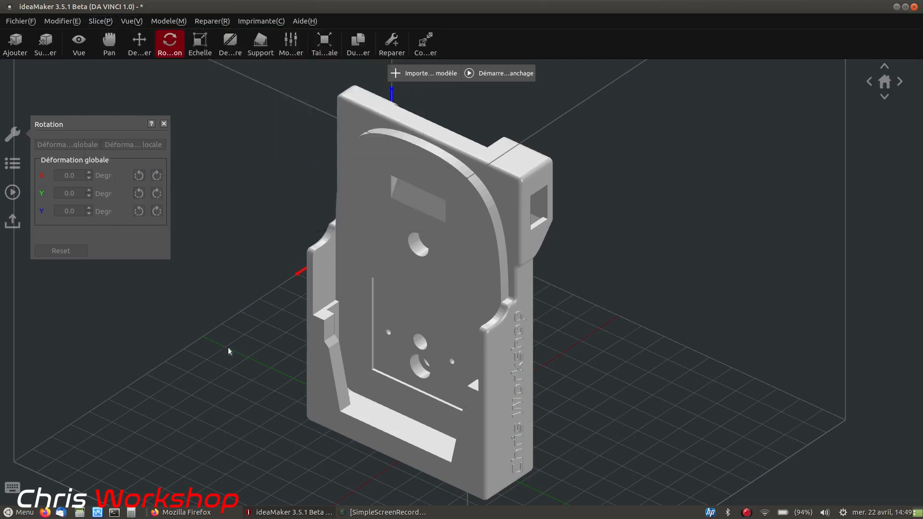
left_click(509, 73)
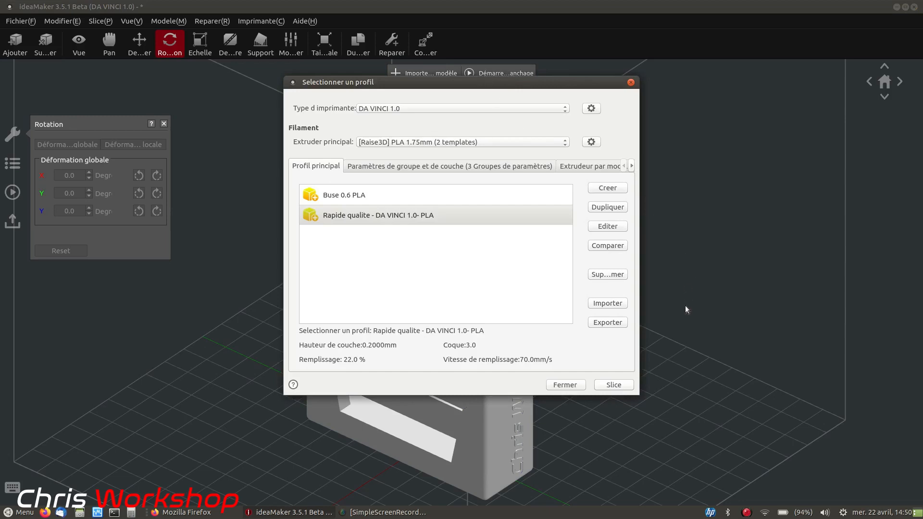
left_click(566, 384)
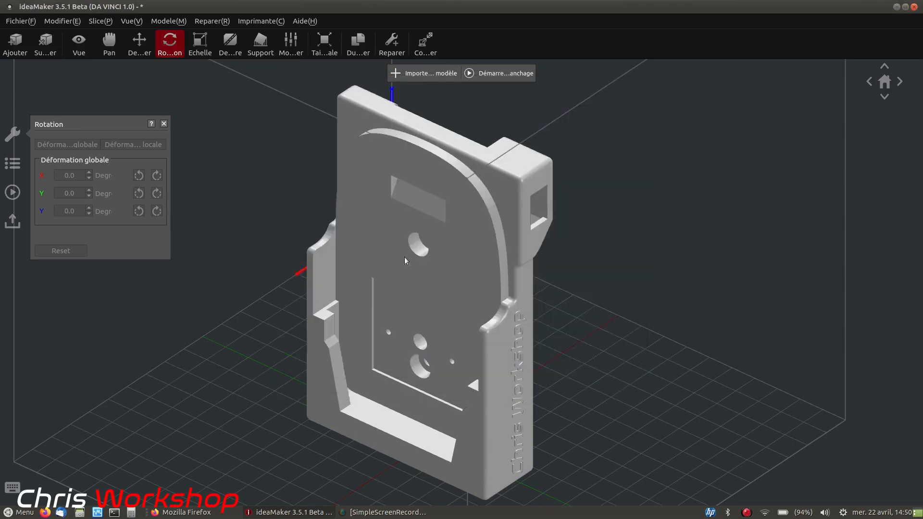
left_click(102, 20)
left_click(130, 33)
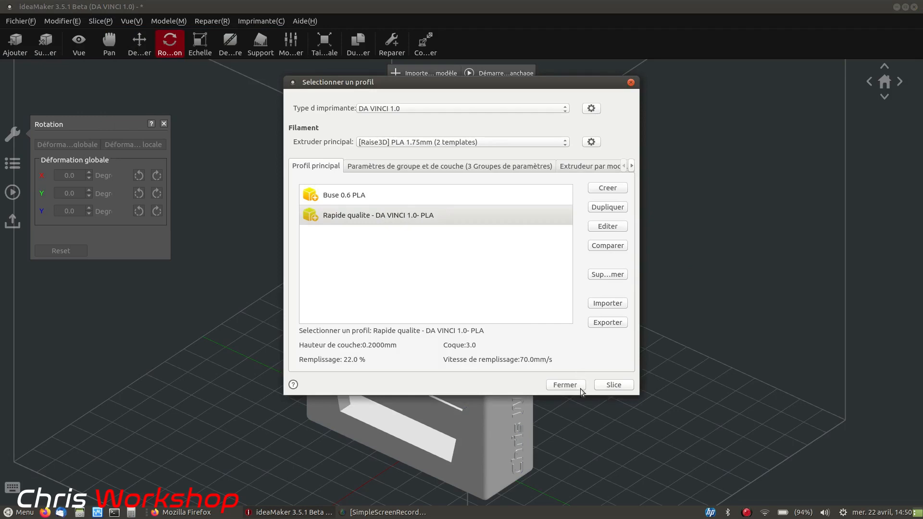
left_click(566, 384)
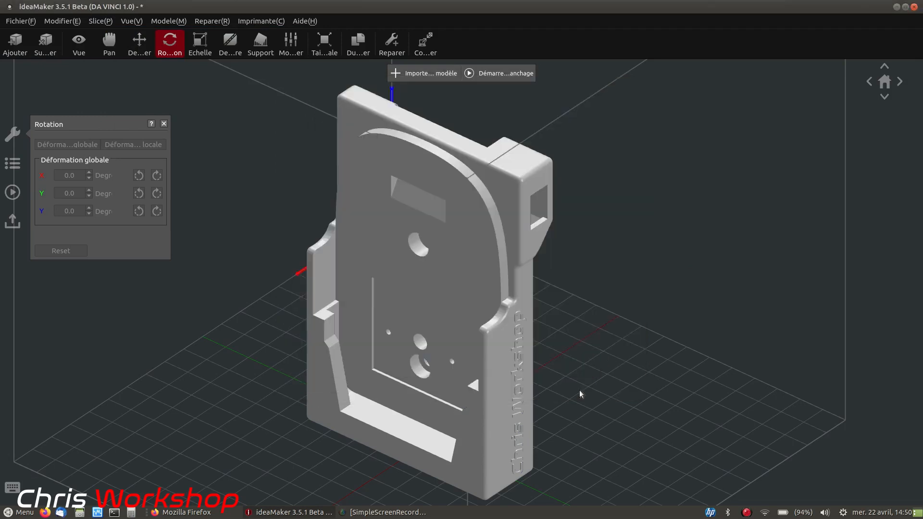
Step: Open the slicing preparation settings and review the printer parameters and the profile's advanced settings without changing them
left_click(13, 193)
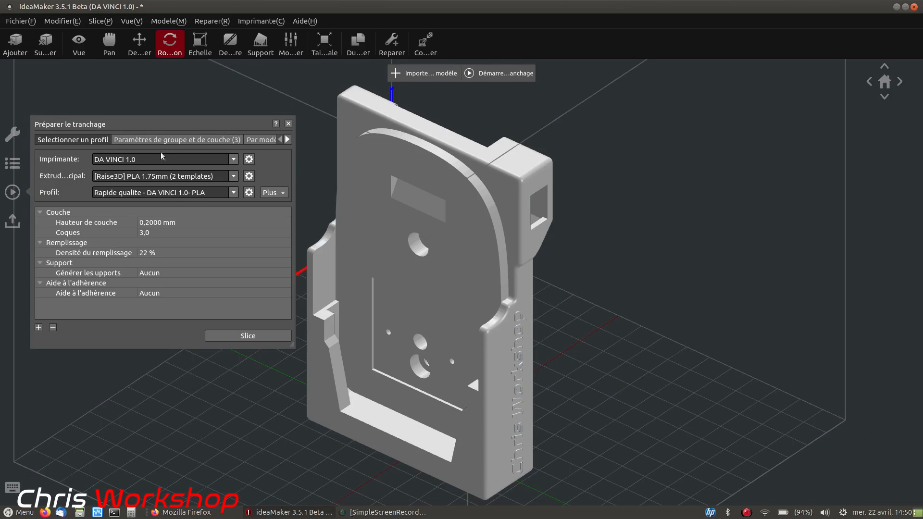
left_click(249, 159)
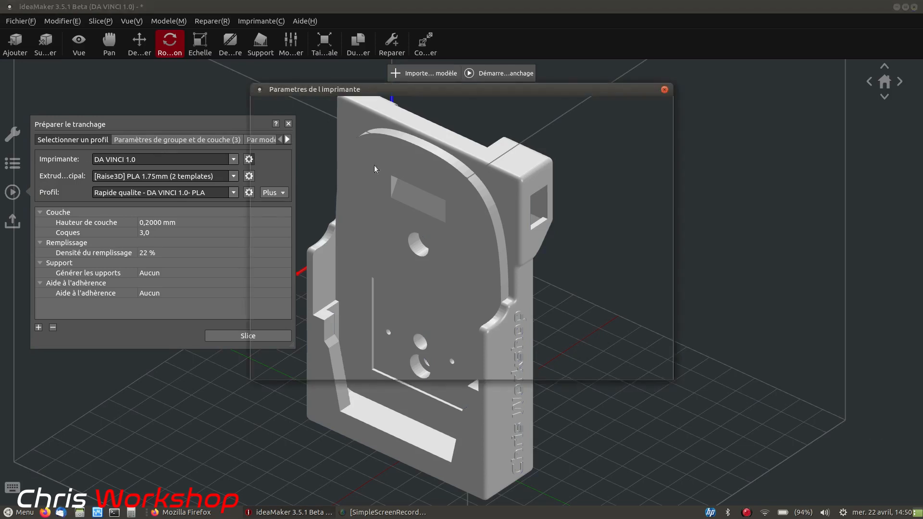
left_click(600, 371)
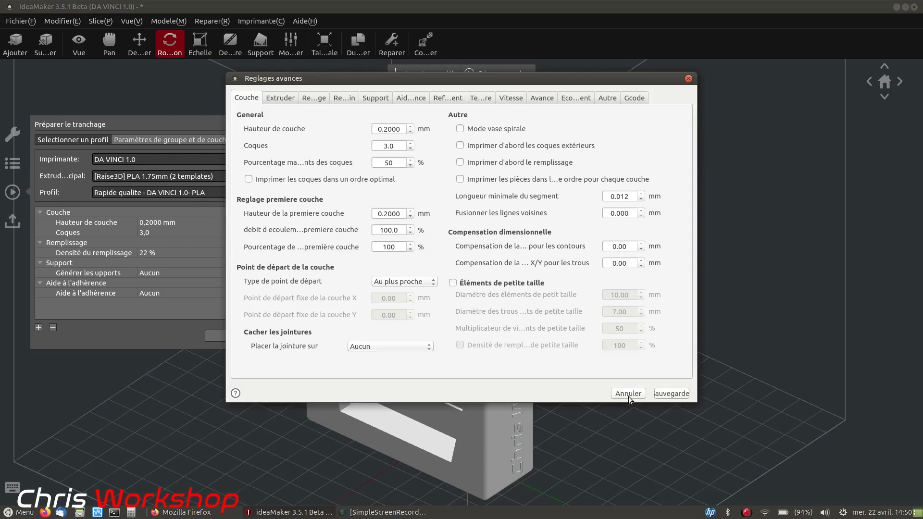
left_click(628, 393)
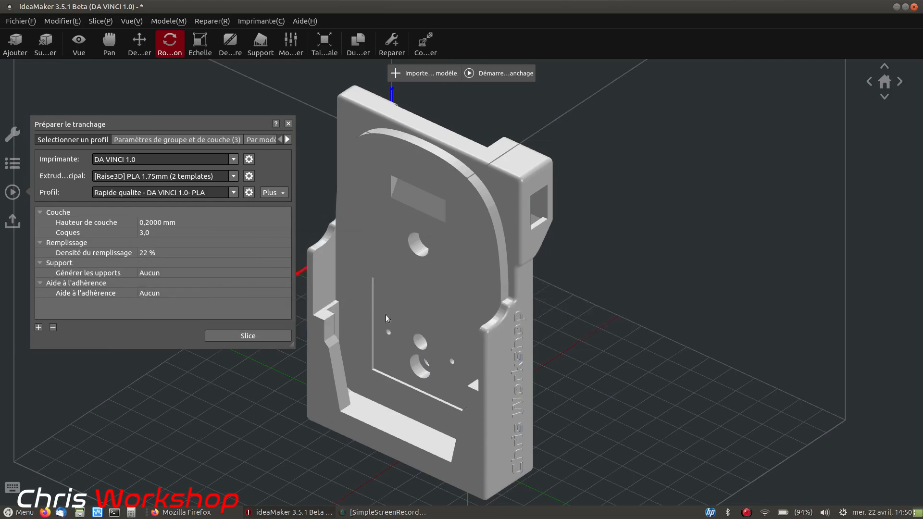
Step: Slice the model with the Rapide qualite - DA VINCI 1.0- PLA profile and preview it coloured by layer height
left_click(269, 337)
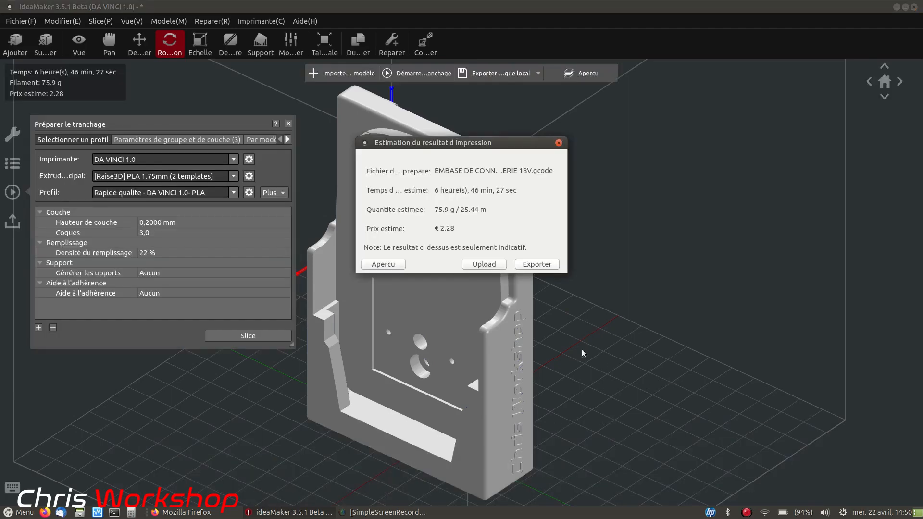
left_click(393, 265)
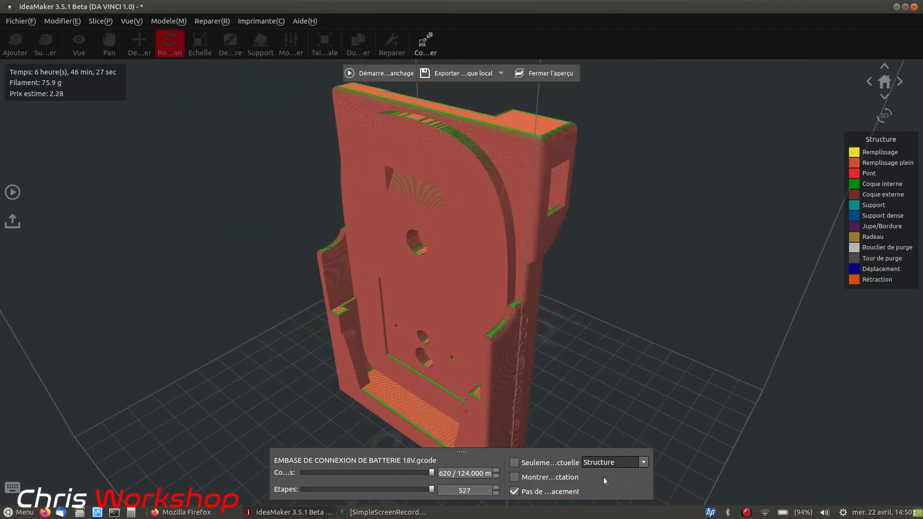
left_click(643, 462)
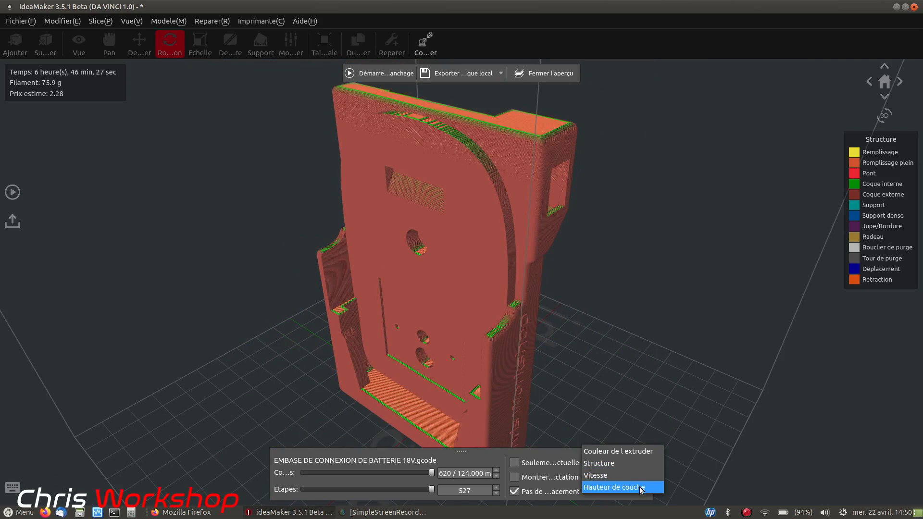
left_click(644, 488)
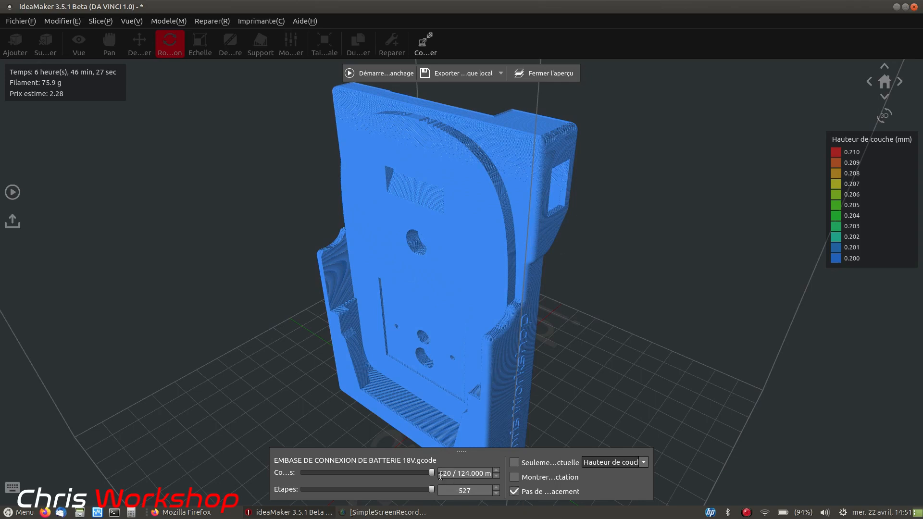
Step: Examine the infill pattern with the preview cut at layer 234 (46.800 mm) and coloured by extruder, and close the preview
left_click_drag(432, 475, 353, 480)
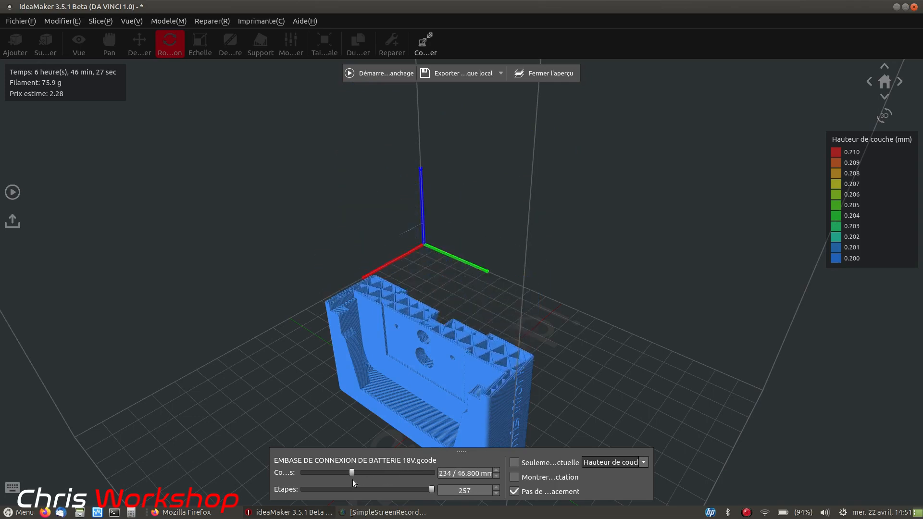
right_click_drag(401, 446, 406, 468)
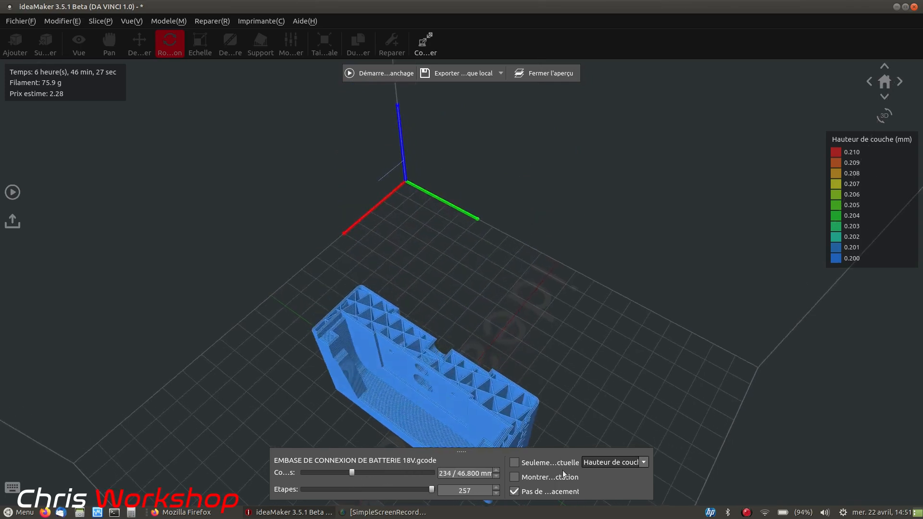
left_click(638, 462)
left_click(620, 429)
right_click_drag(491, 374, 406, 362)
scroll(406, 362, "up", 6)
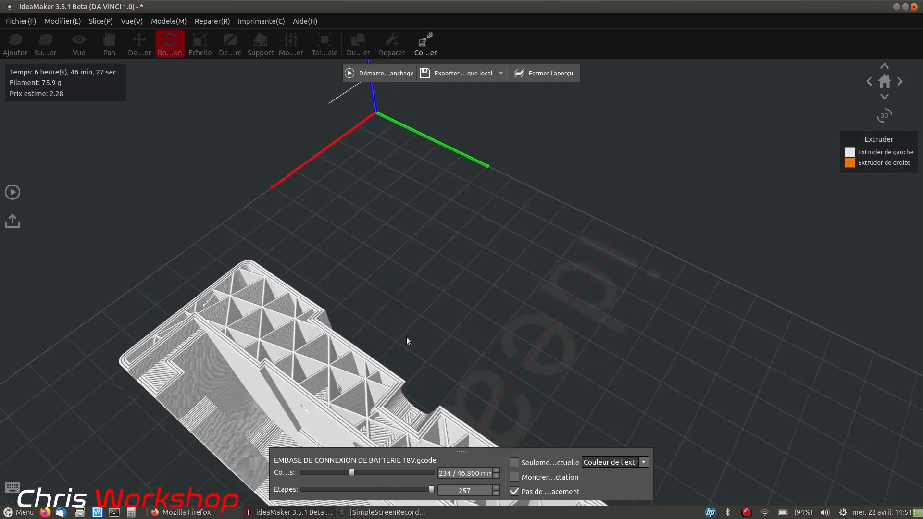
scroll(412, 319, "down", 3)
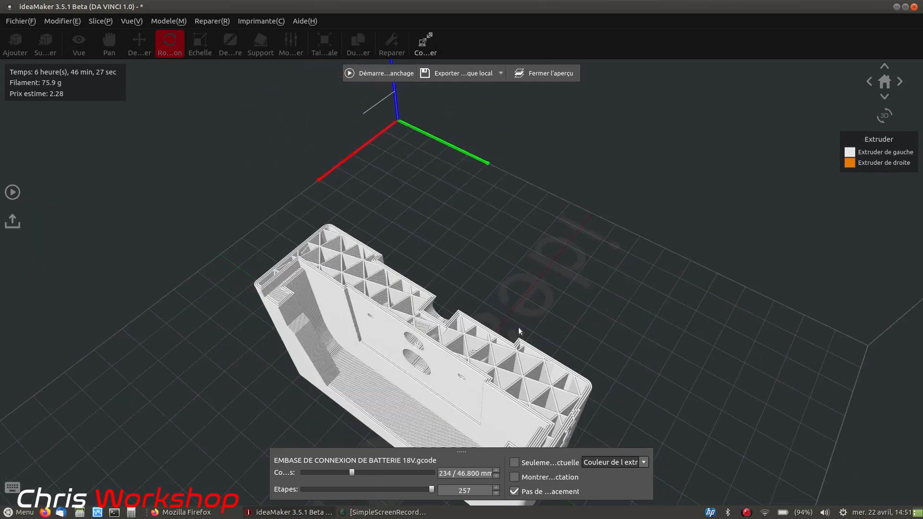
right_click_drag(499, 321, 591, 341)
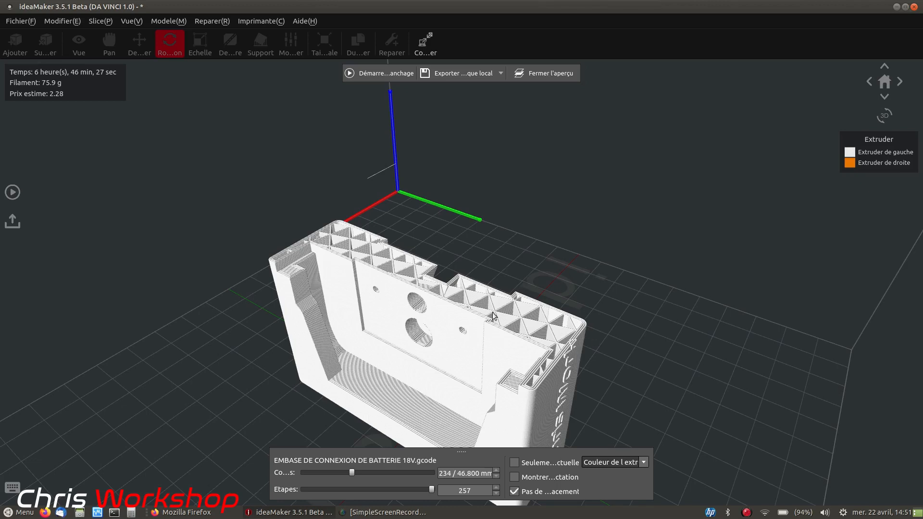
left_click(546, 75)
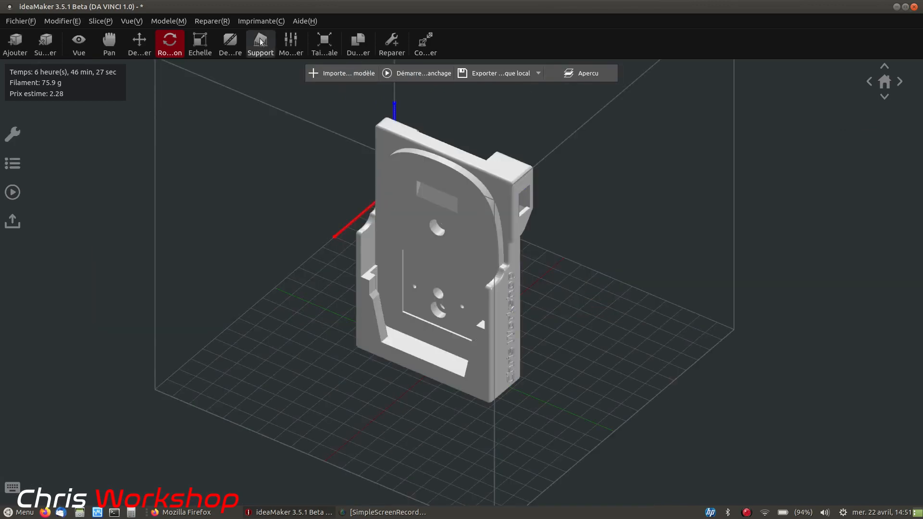
Step: Compare the sections of the slicing preparation panel with those of the profile selection dialog, including per-model and sequential printing options
left_click(13, 193)
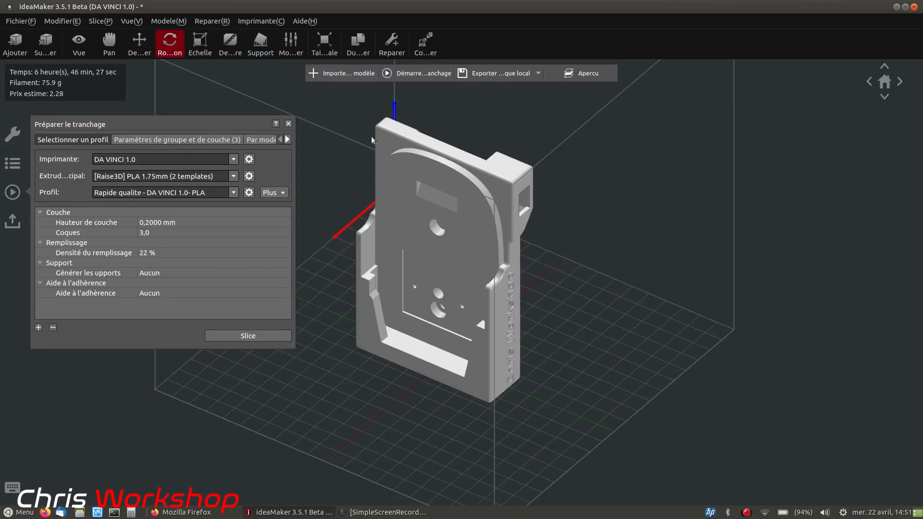
left_click(430, 76)
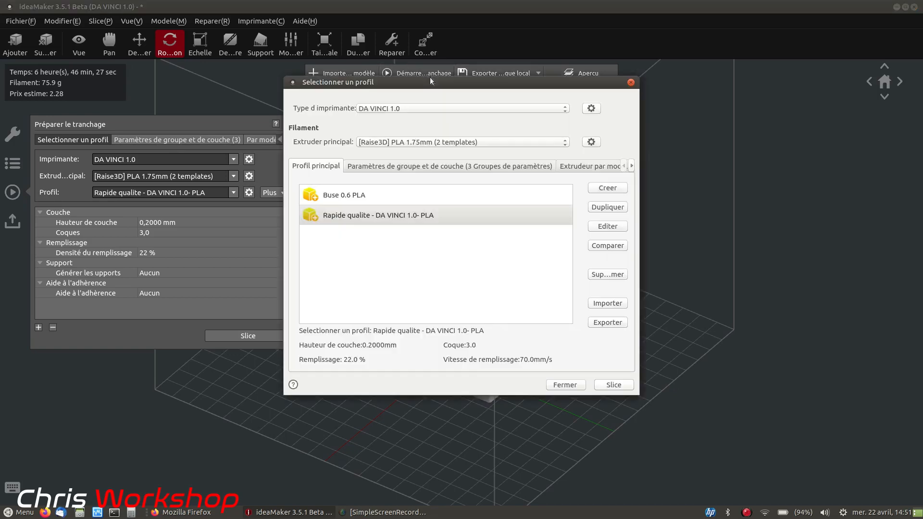
left_click(564, 385)
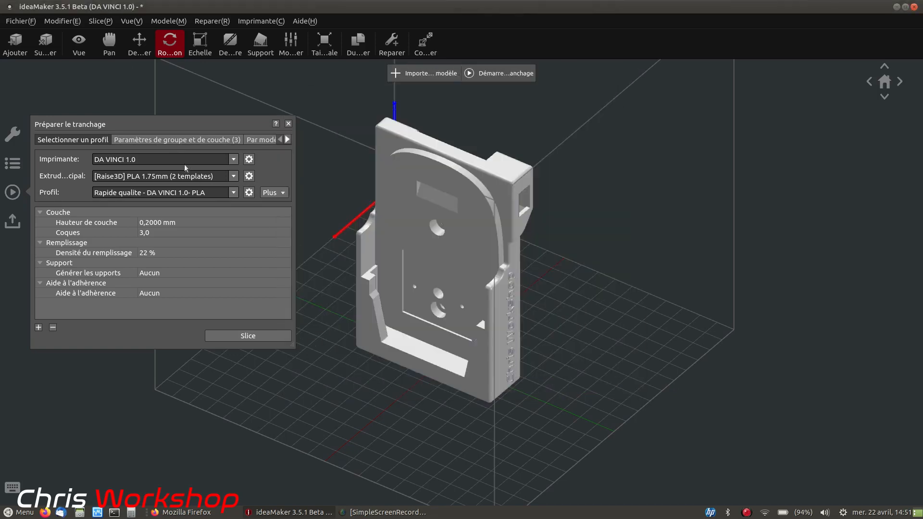
left_click(287, 140)
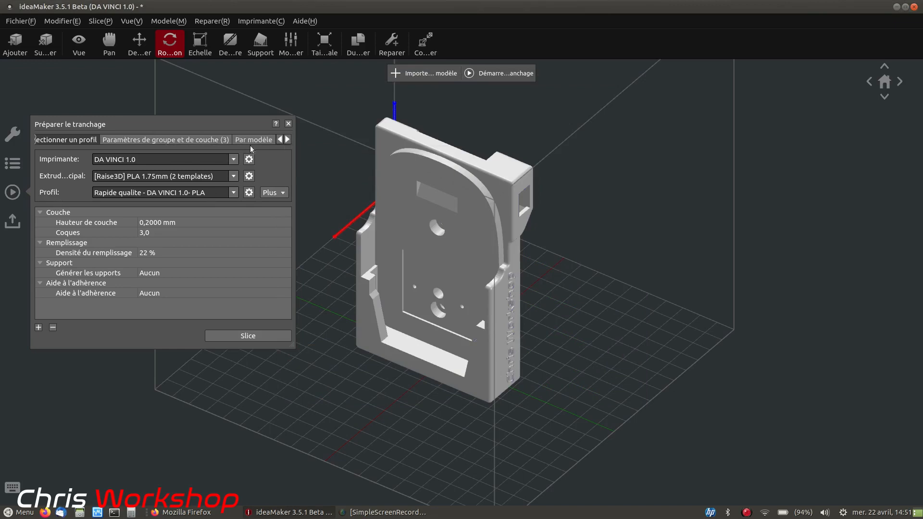
left_click(287, 140)
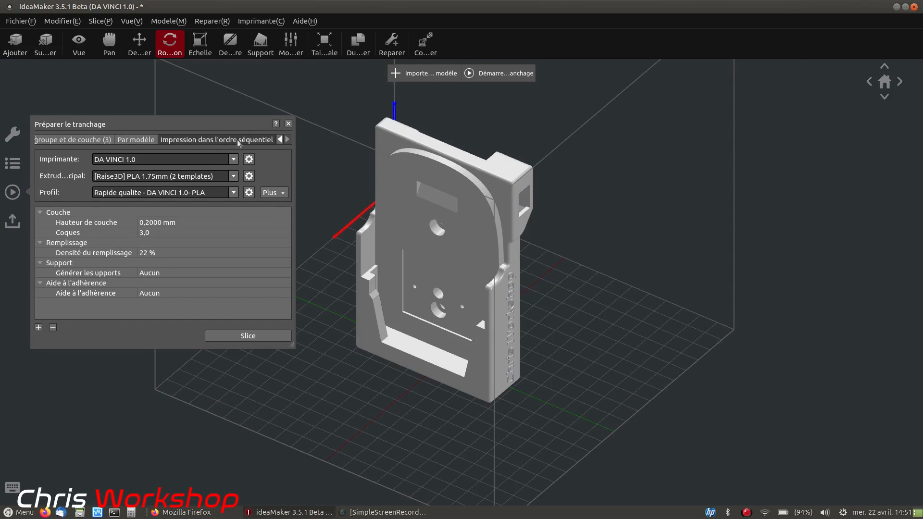
left_click(487, 75)
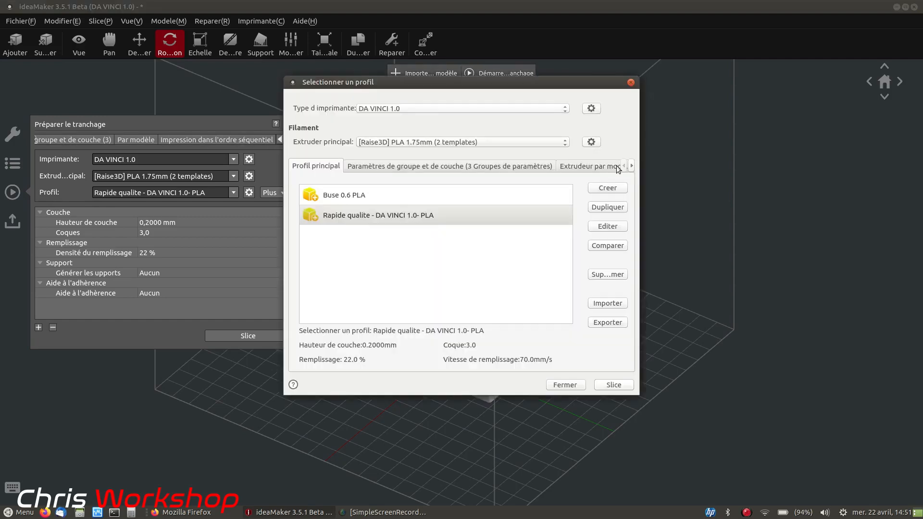
left_click(631, 167)
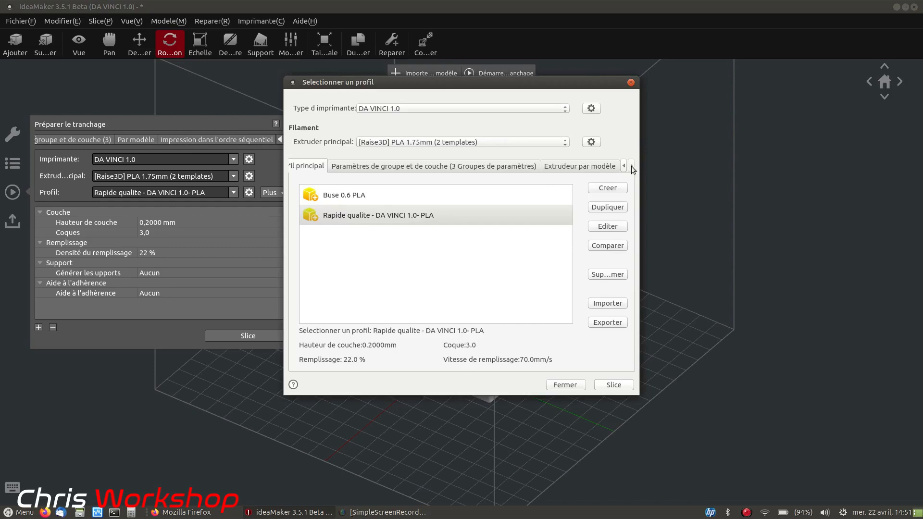
left_click(562, 384)
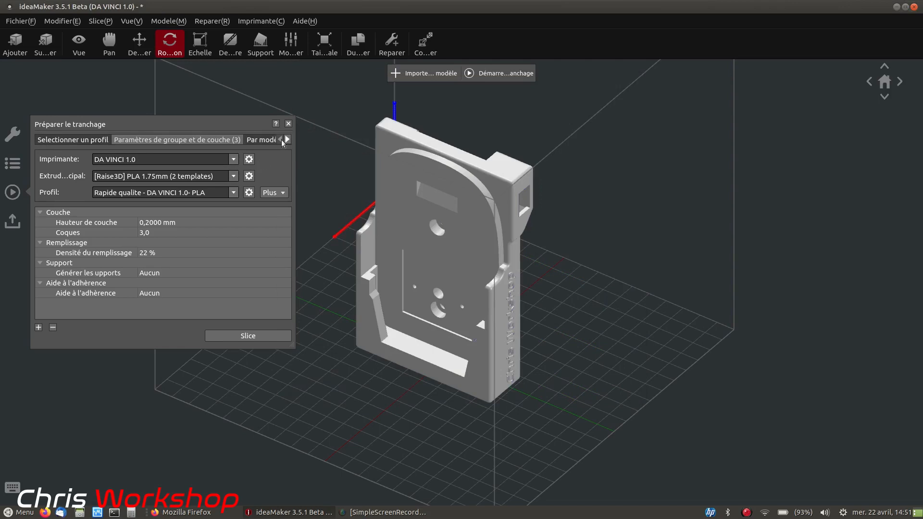
Step: Review the group and layer parameters of Setting Group 1 and Setting Group 2 in the preparation panel and the profile selection dialog
left_click(197, 139)
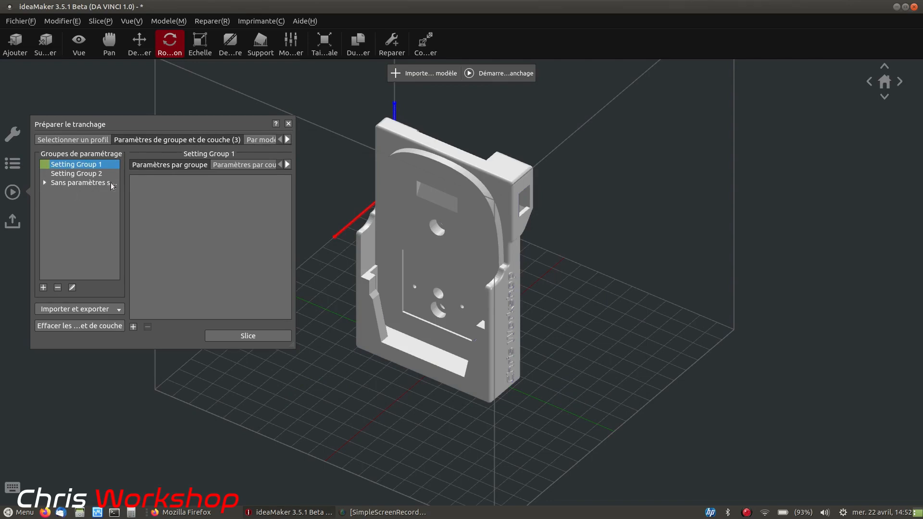
left_click(91, 174)
left_click(89, 165)
left_click(499, 70)
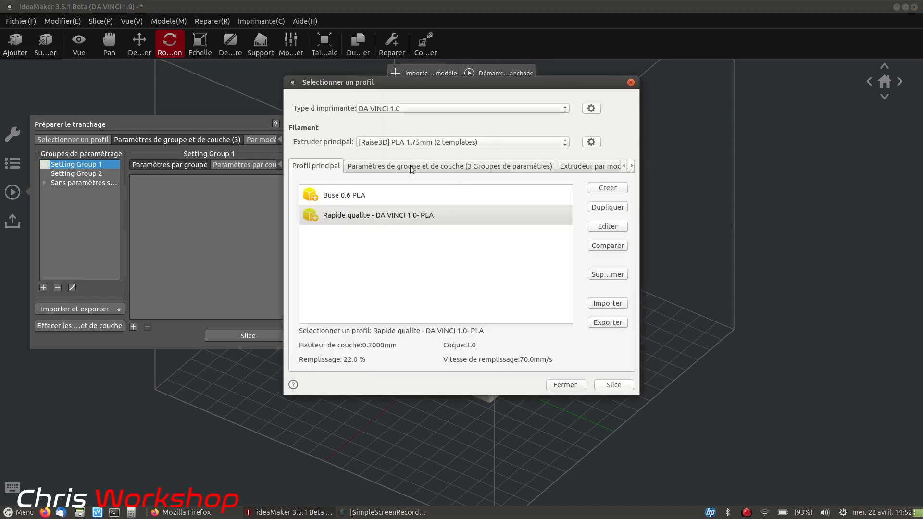
left_click(411, 166)
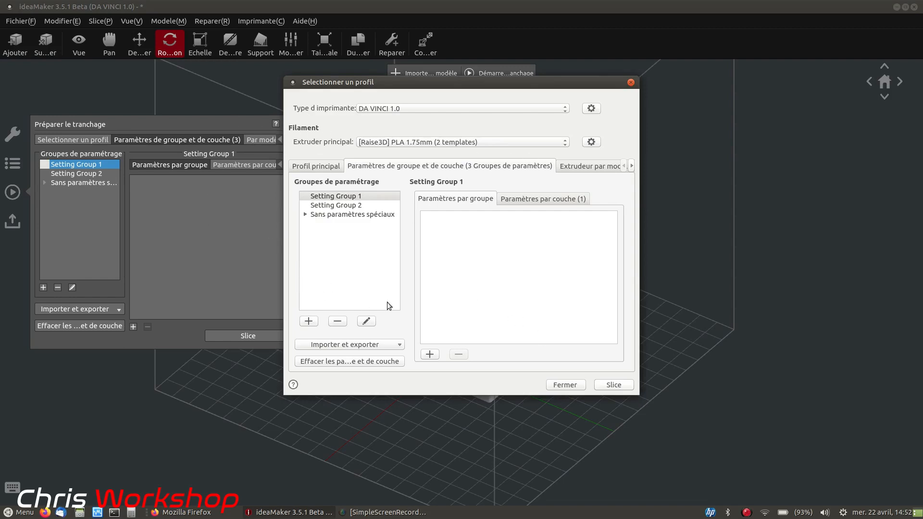
left_click(563, 384)
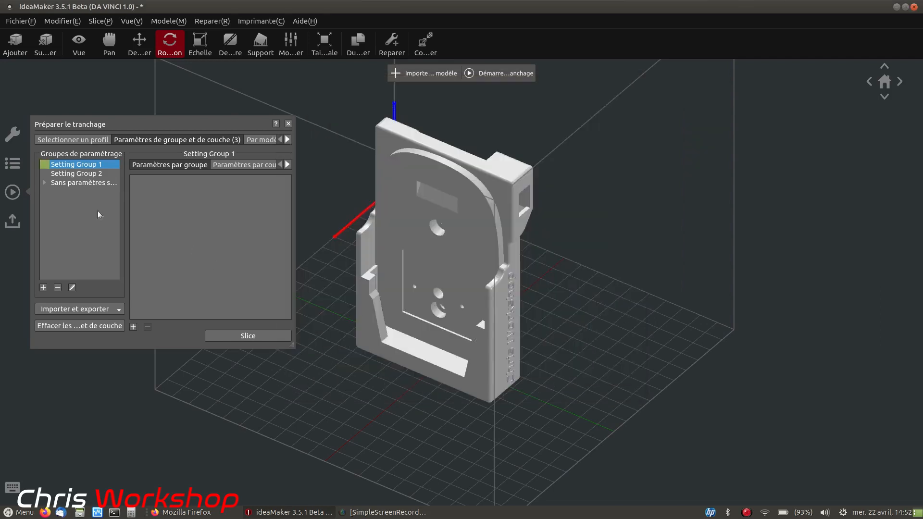
left_click(289, 123)
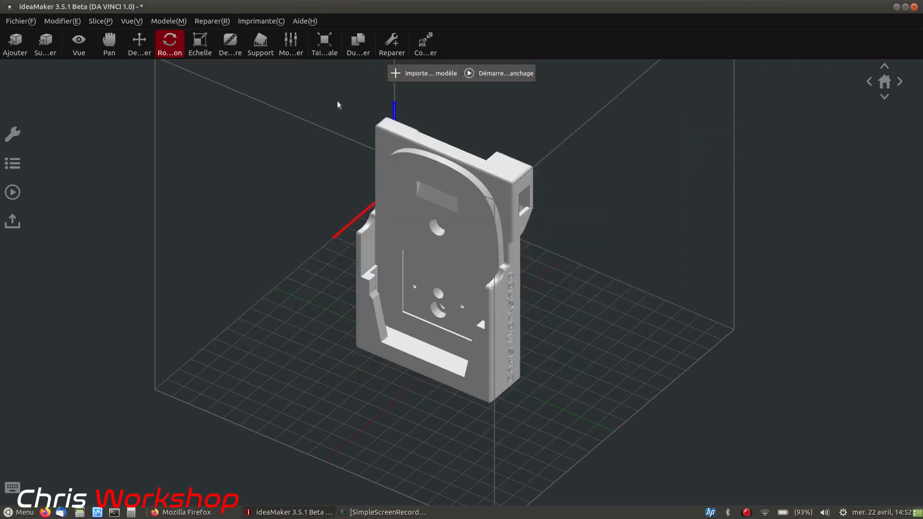
Step: Review the group and layer parameters of Setting Group 1, Setting Group 2 and Sans paramètres spéciaux in the profile selection dialog
left_click(485, 73)
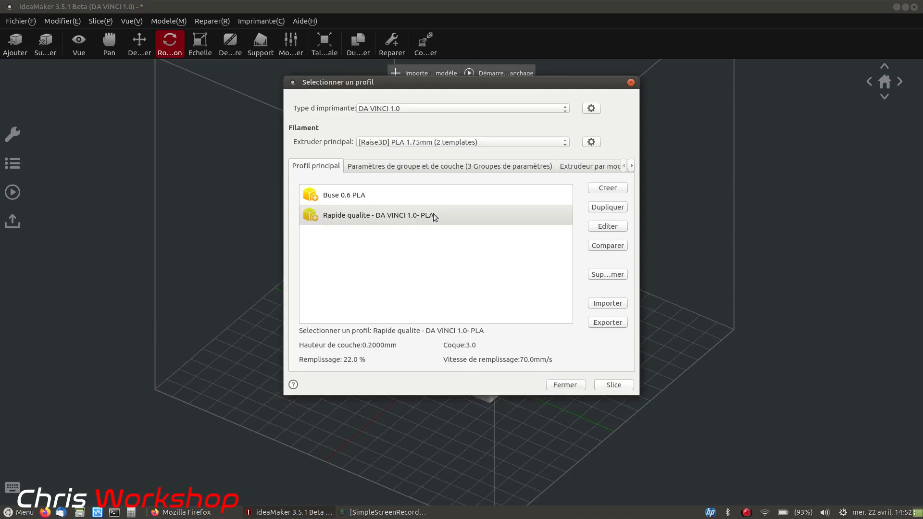
left_click(425, 166)
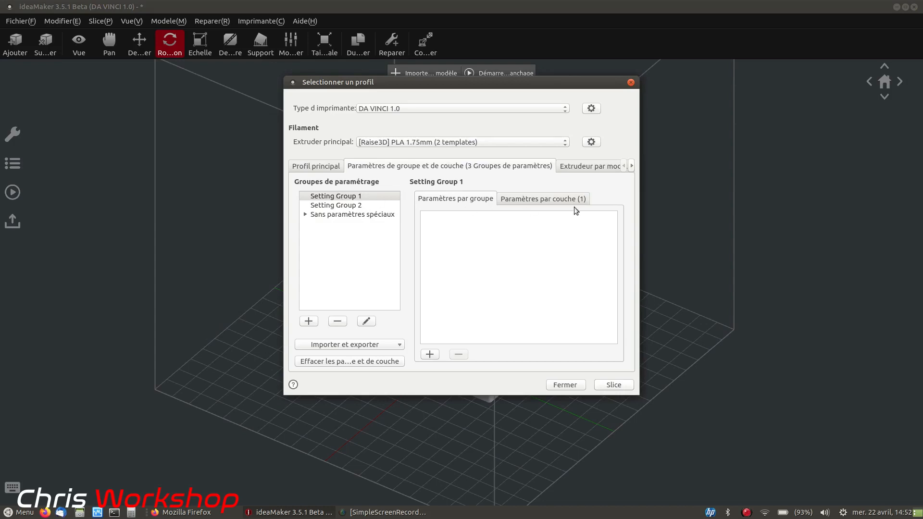
left_click(344, 215)
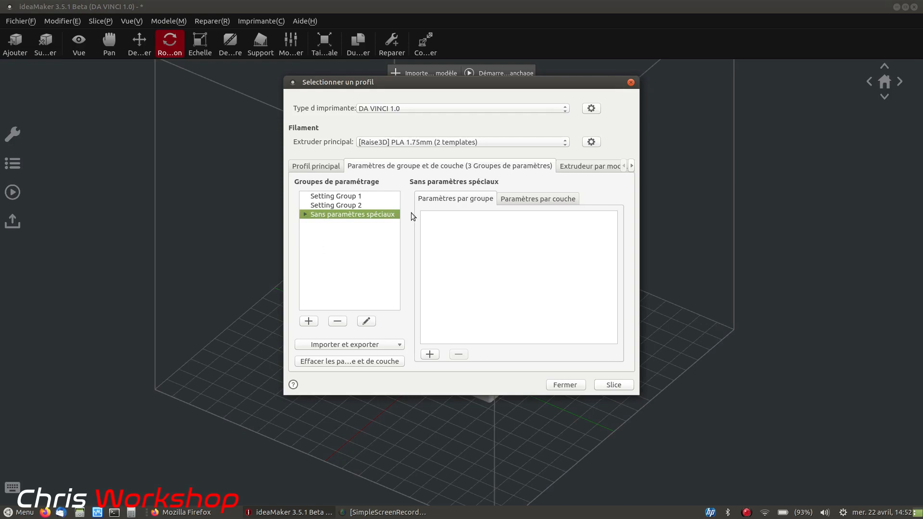
left_click(532, 199)
left_click(474, 201)
left_click(345, 205)
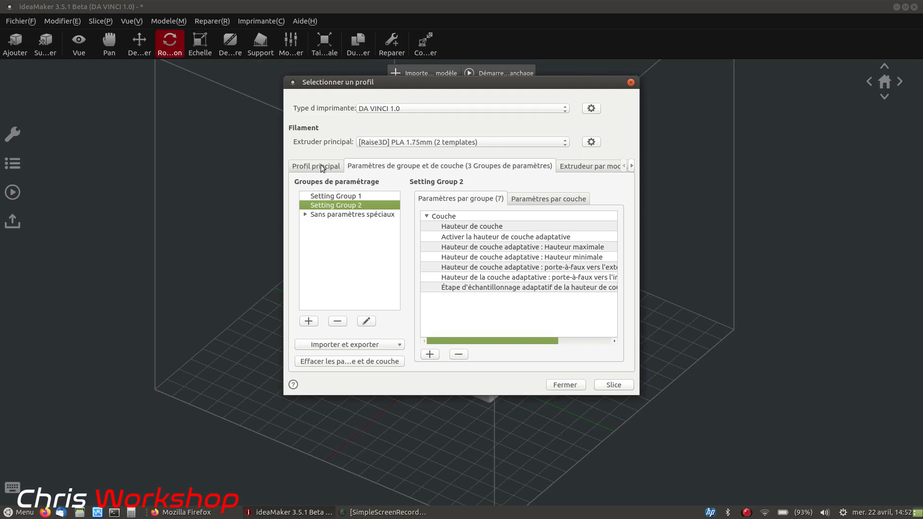
left_click(351, 216)
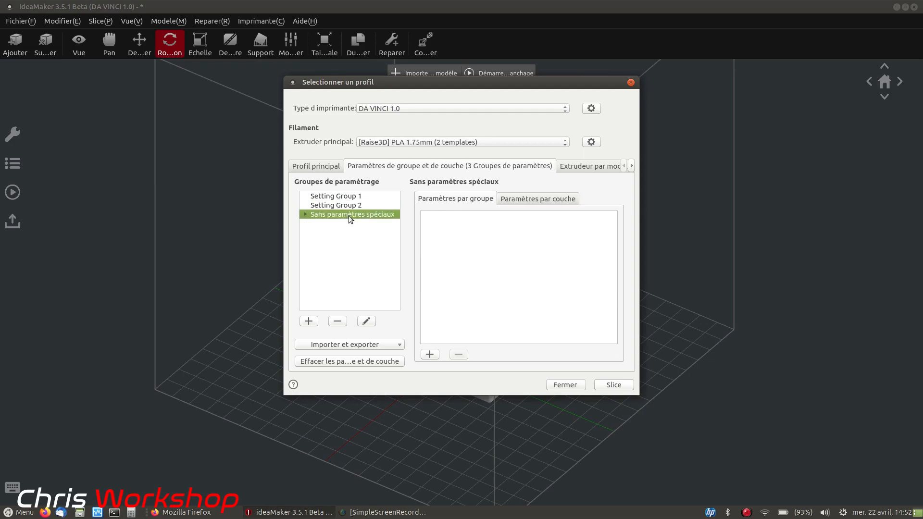
left_click(347, 206)
left_click(346, 196)
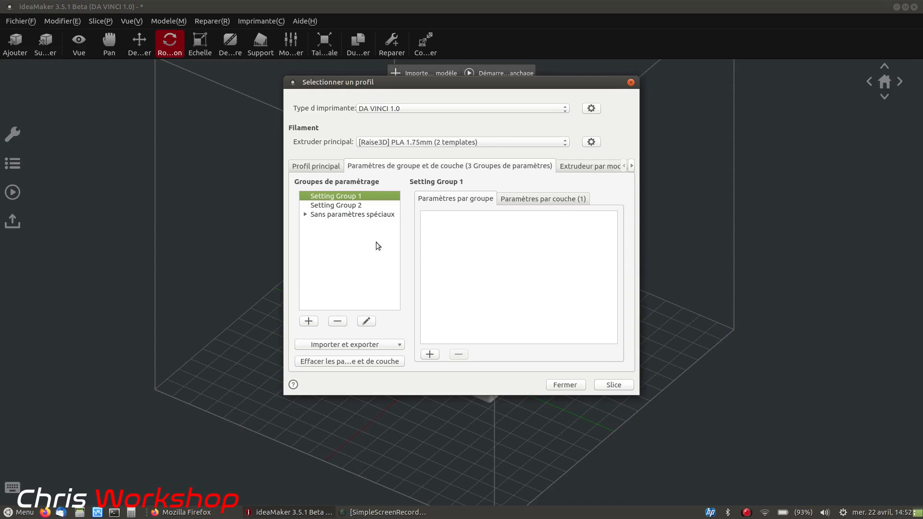
Step: Create a new setting group named REGLAGES MANUELS DES COUCHES
left_click(309, 321)
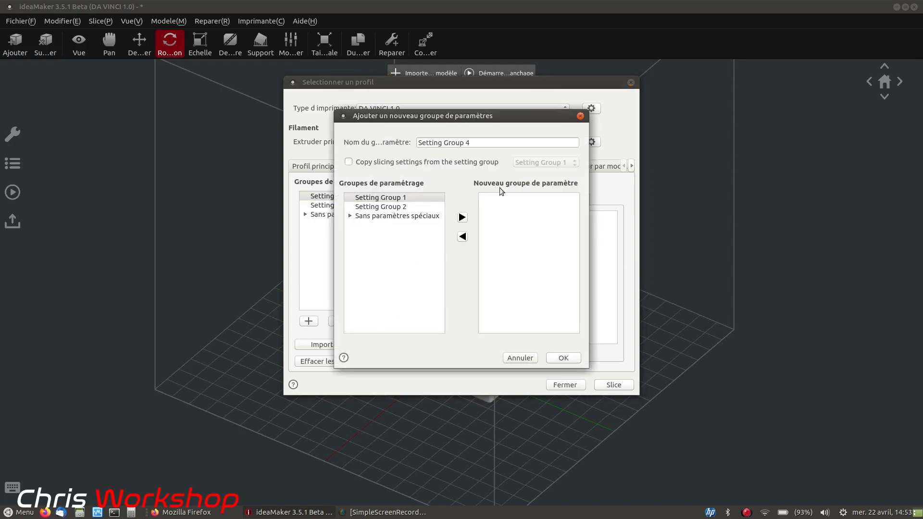
left_click_drag(503, 141, 344, 134)
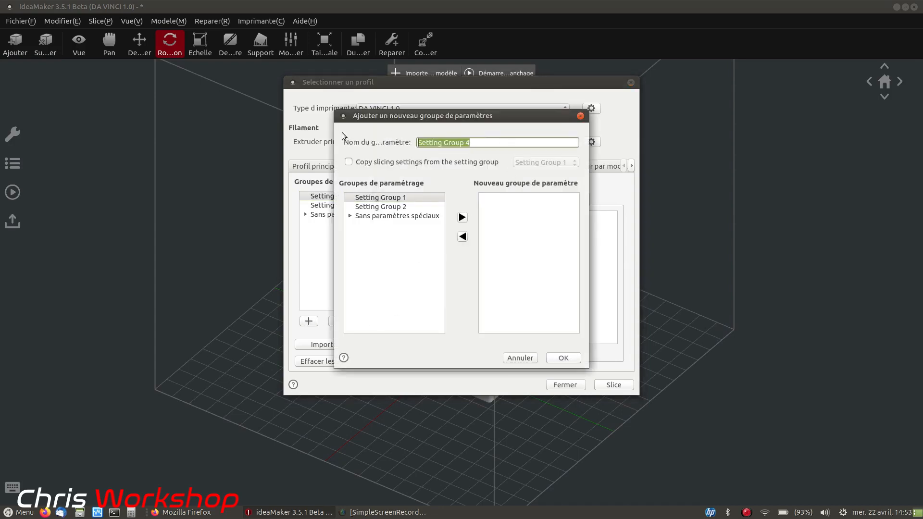
type("REGLAGES MANUEL DES")
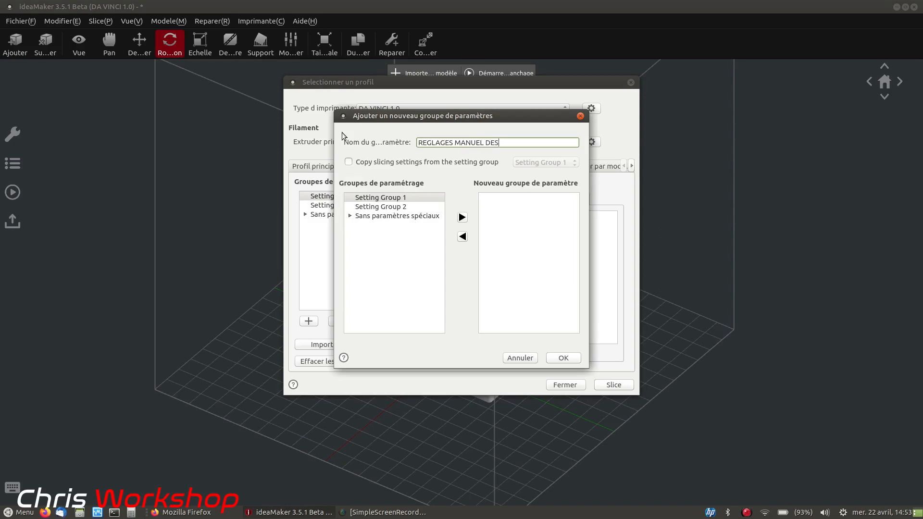
type(" COUCHES")
type("S")
left_click(555, 360)
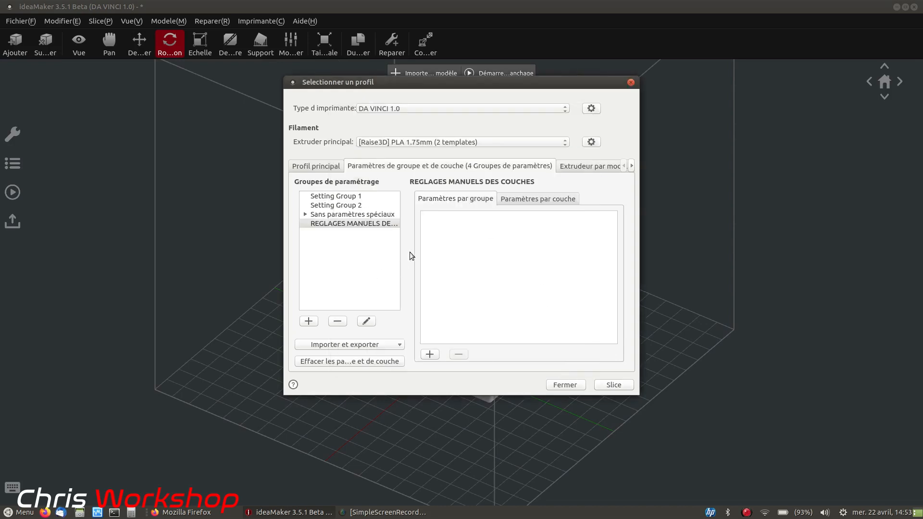
Step: Add a layer parameter to the REGLAGES MANUELS DES COUCHES group, starting at Z 10 mm and ending at Z 10.20 mm
left_click(511, 202)
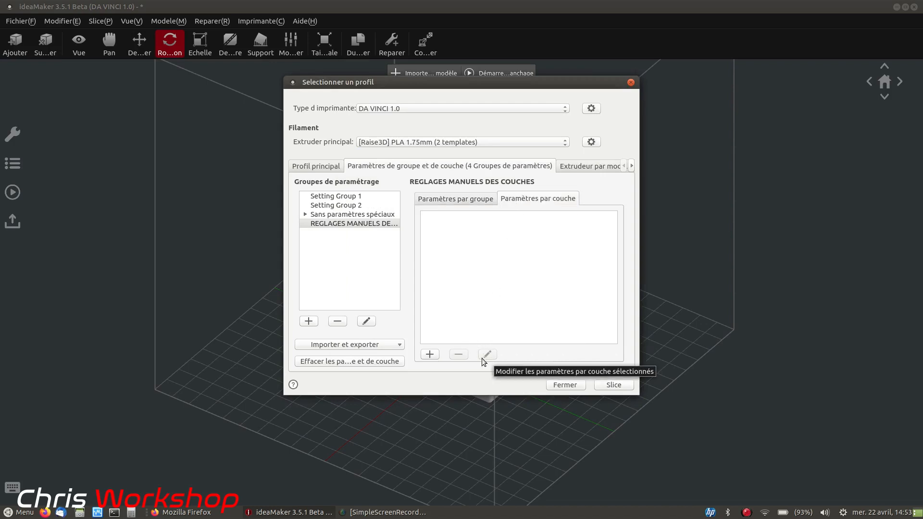
left_click(430, 354)
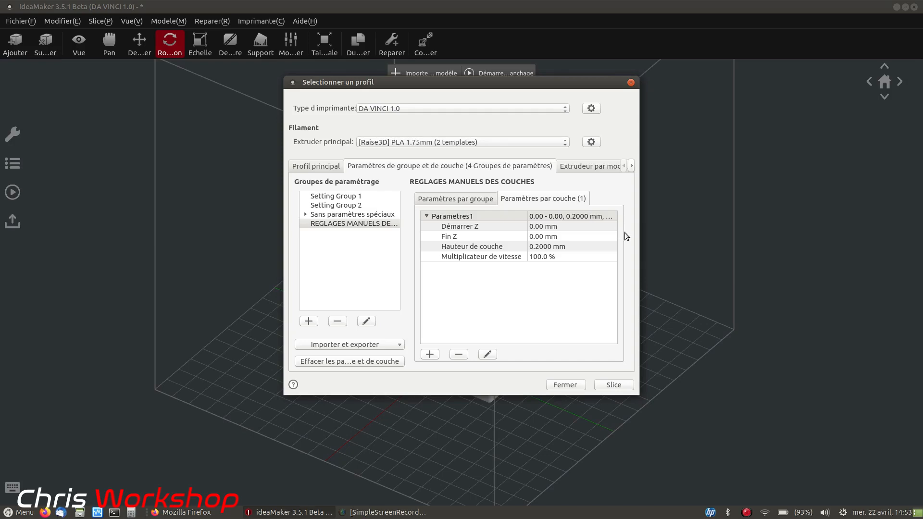
double_click(546, 226)
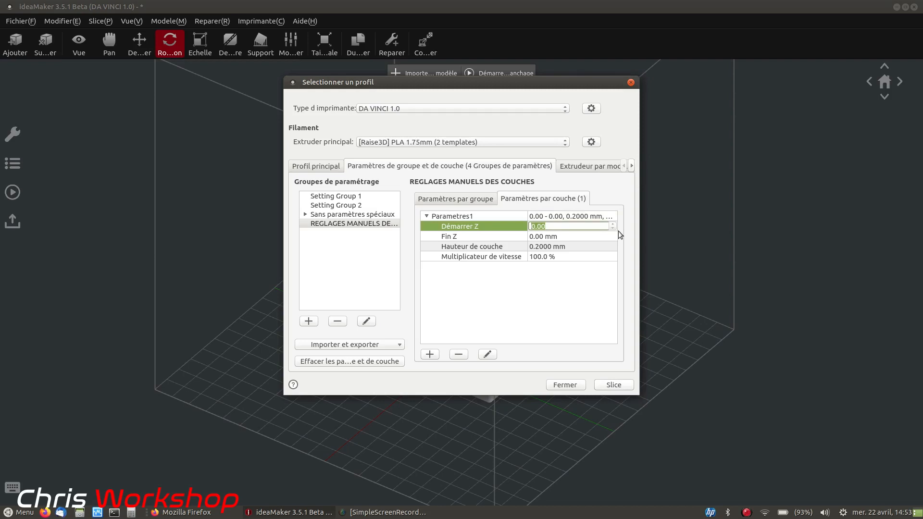
type("10")
double_click(570, 234)
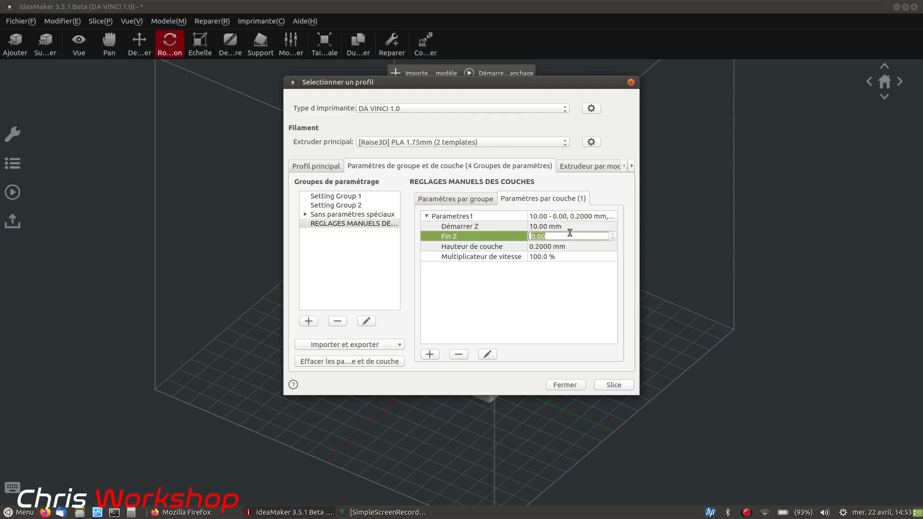
type("10.4")
type("2")
left_click(576, 279)
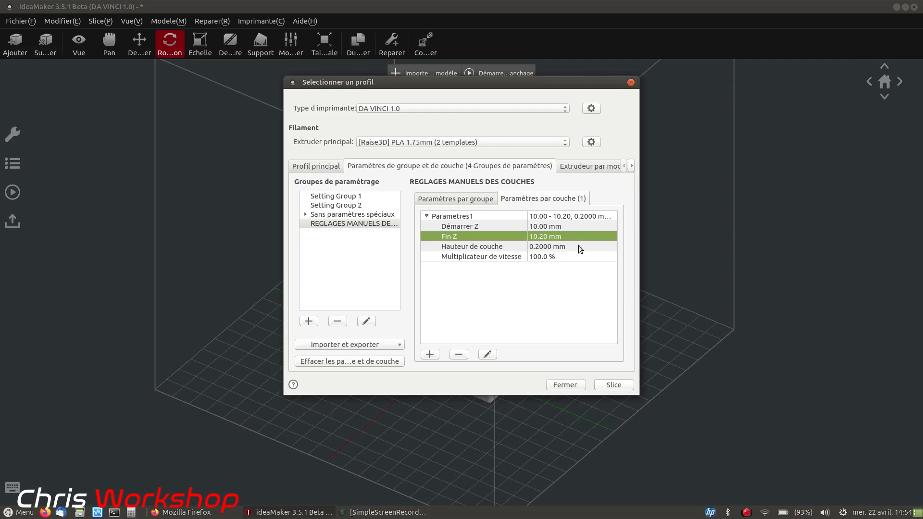
Step: Set the layer parameter's layer height to 0.4 mm and its end Z to 10.40 mm
double_click(558, 250)
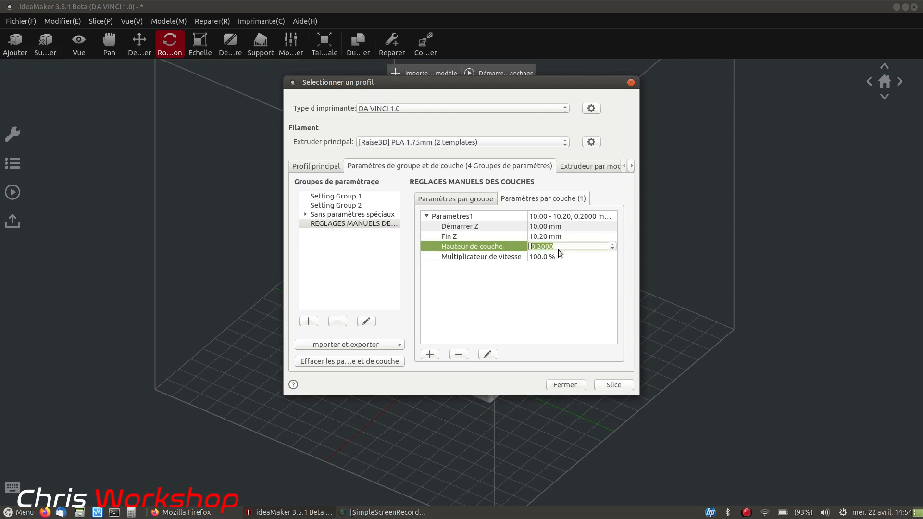
type("0.4")
double_click(547, 237)
type("4")
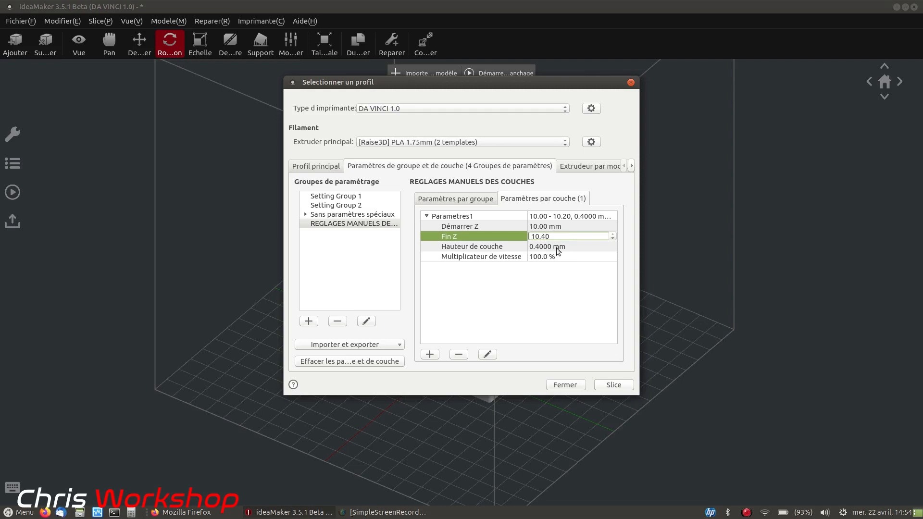
Step: Set the layer parameter's end Z to 11.20 mm and its layer height to 0.4 mm
left_click_drag(560, 237, 539, 237)
type("0.2")
key("Delete")
left_click(561, 247)
type("0.2")
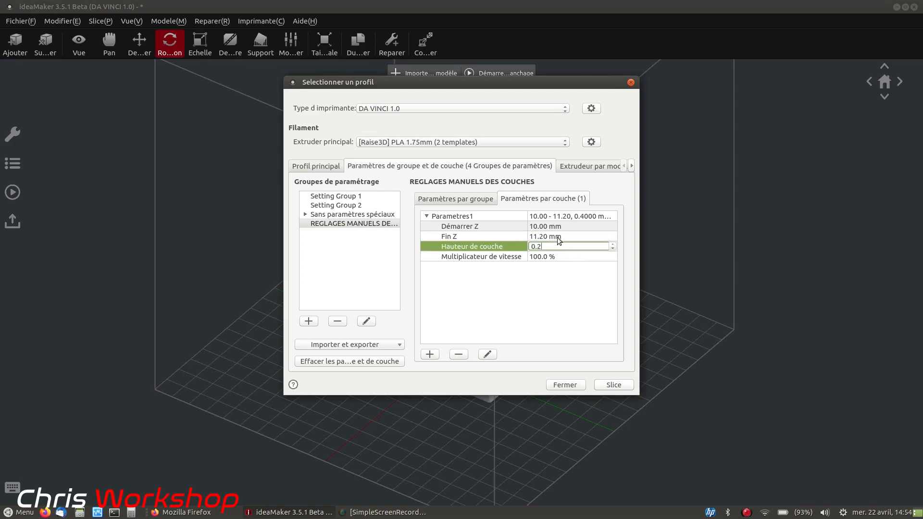
left_click(560, 237)
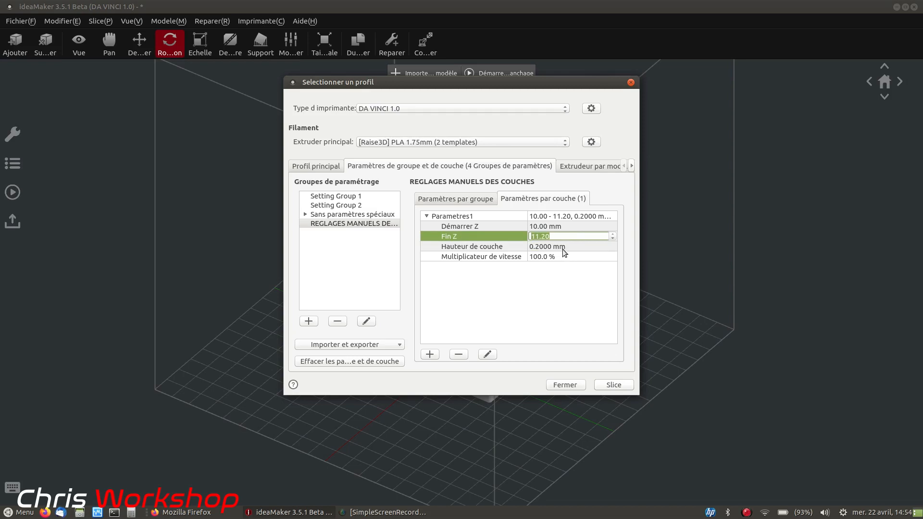
left_click(564, 246)
type("0.4")
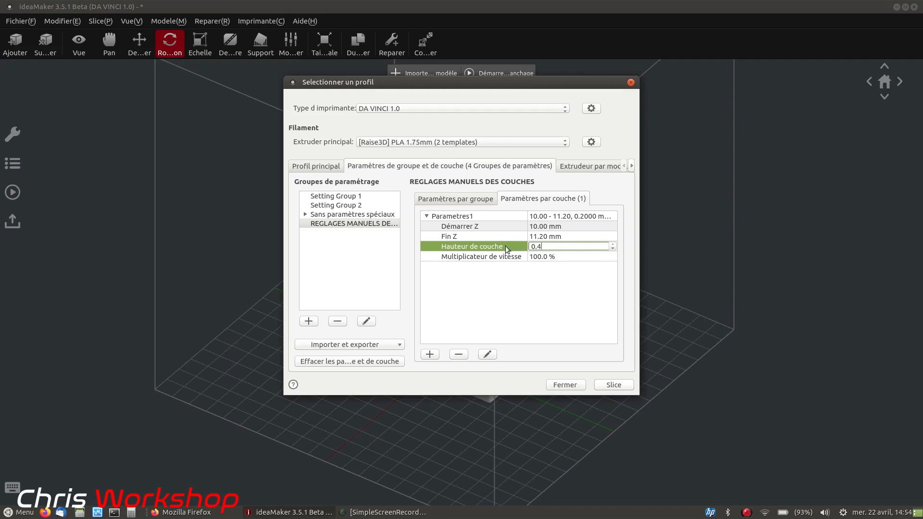
Step: Add a second layer parameter to the group and delete it again
left_click(428, 355)
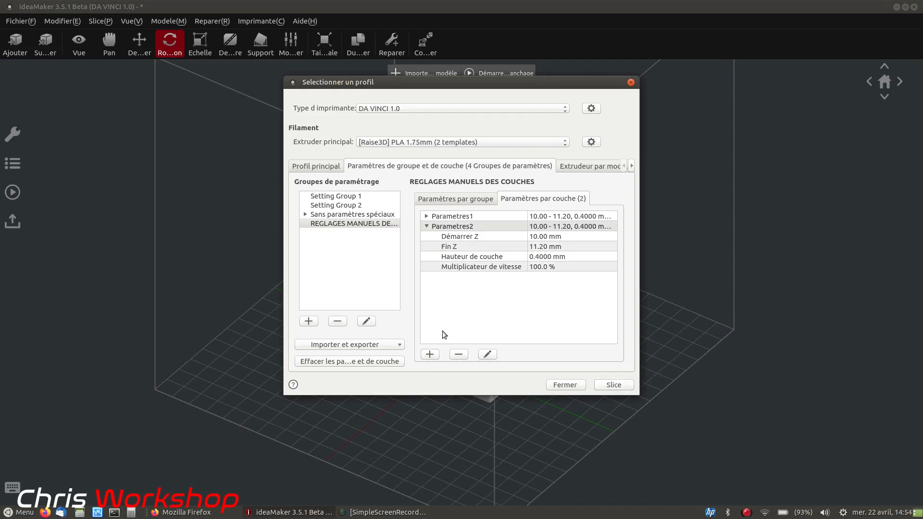
left_click(455, 226)
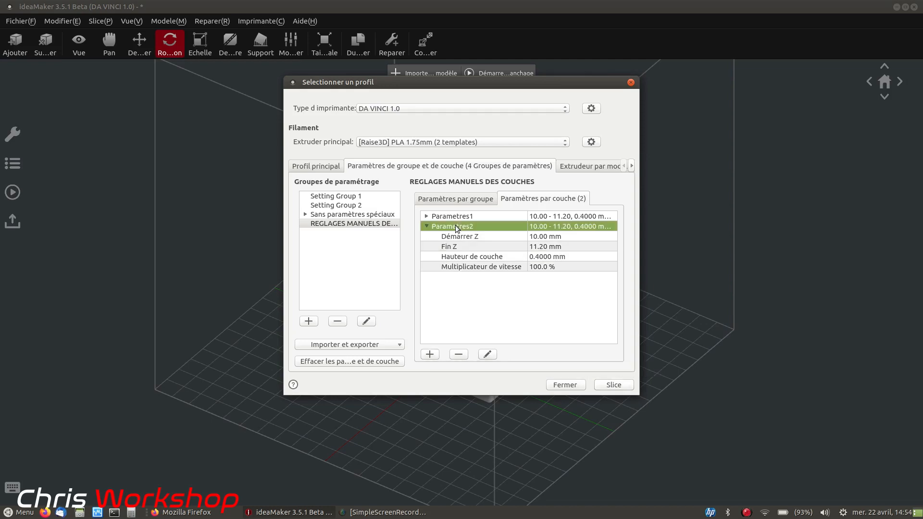
left_click(460, 355)
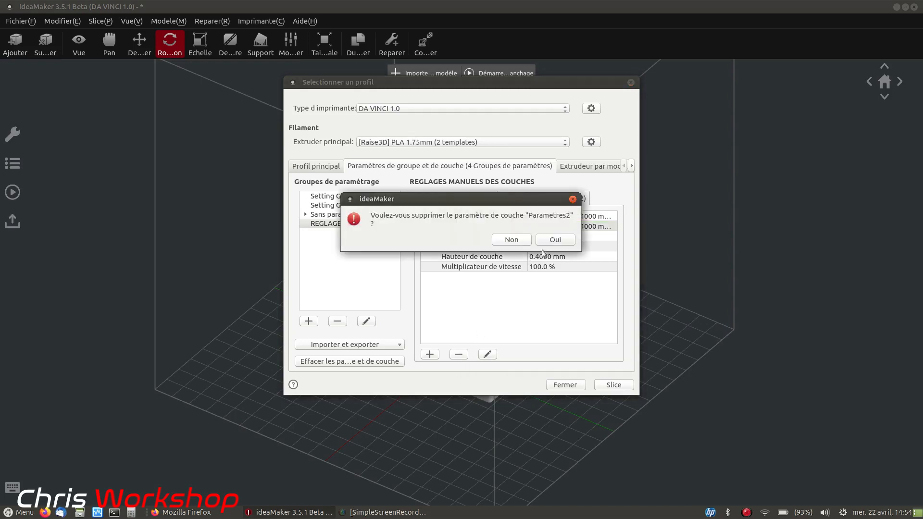
left_click(541, 239)
Step: Edit Parametres1 and select Coques among the layer settings to add to it
left_click(454, 218)
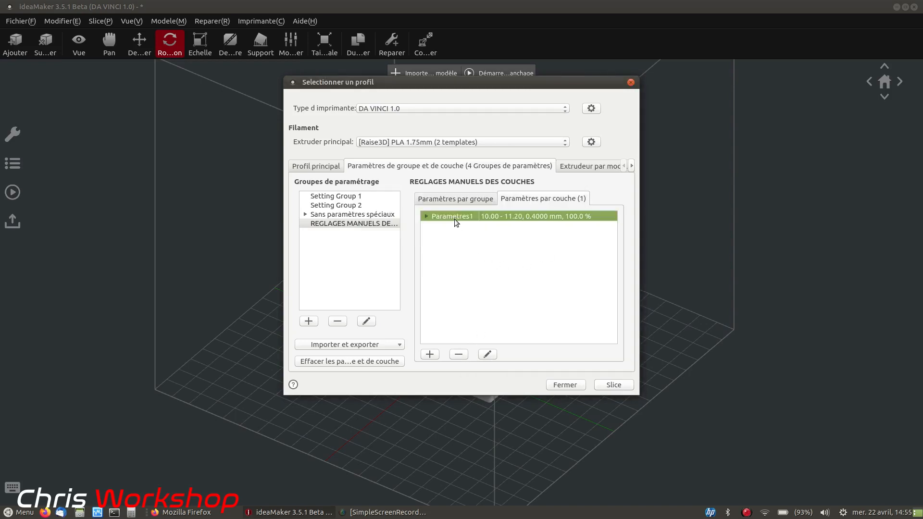
left_click(487, 355)
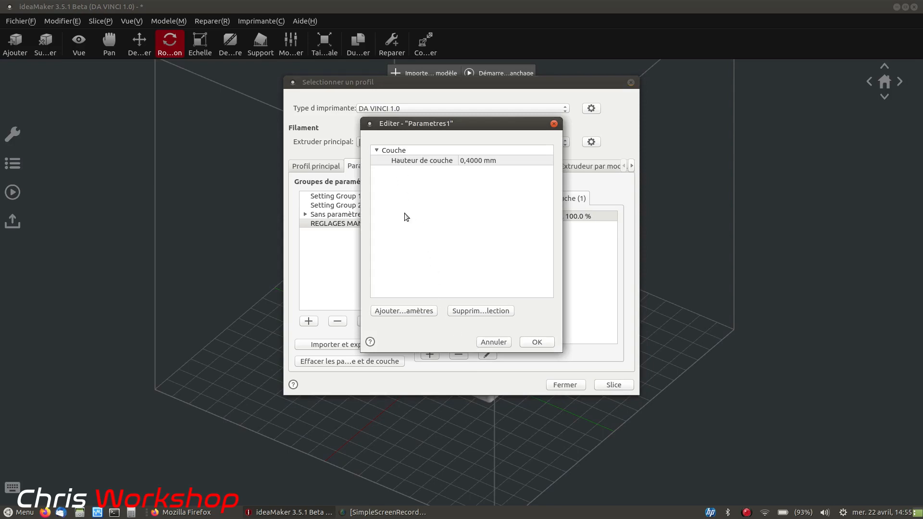
left_click(428, 312)
left_click_drag(544, 206, 552, 189)
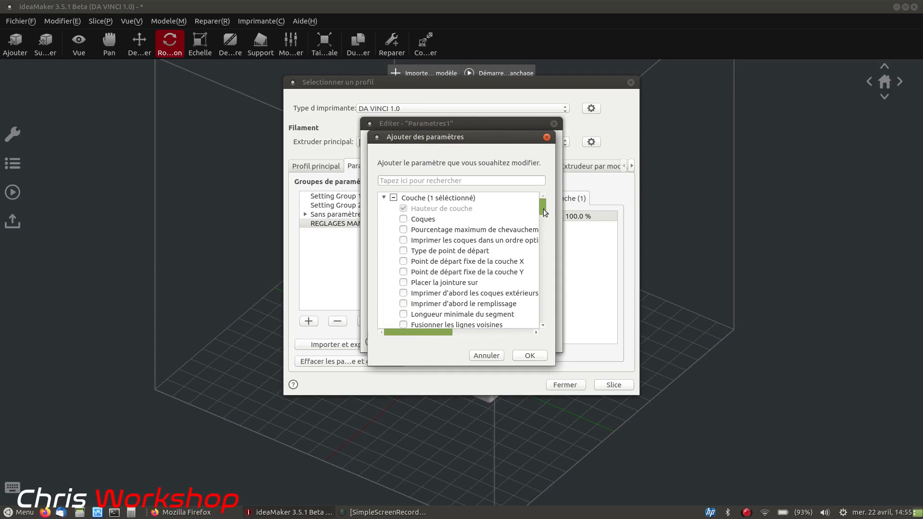
left_click_drag(556, 212, 723, 204)
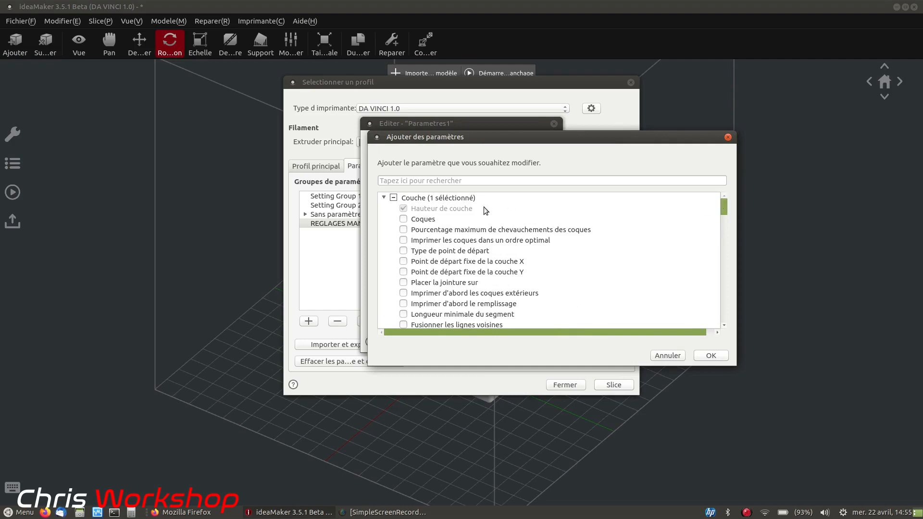
left_click(405, 220)
left_click(405, 220)
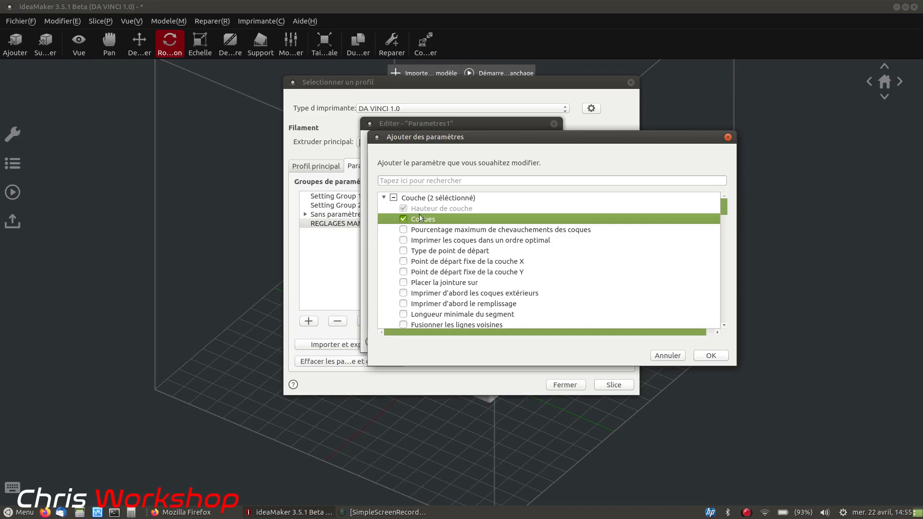
Step: Select Motif de remplissage and Densité du remplissage among the infill settings to add to Parametres1
left_click_drag(726, 209, 726, 214)
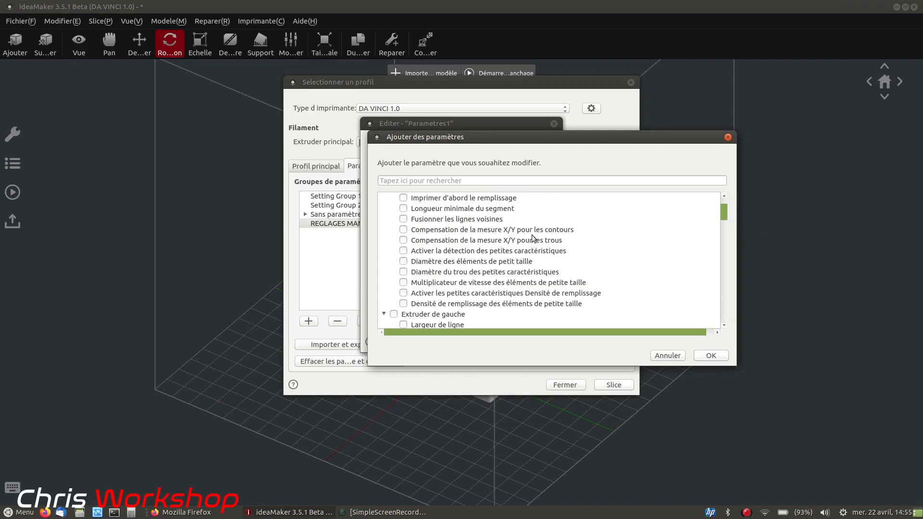
scroll(532, 237, "down", 3)
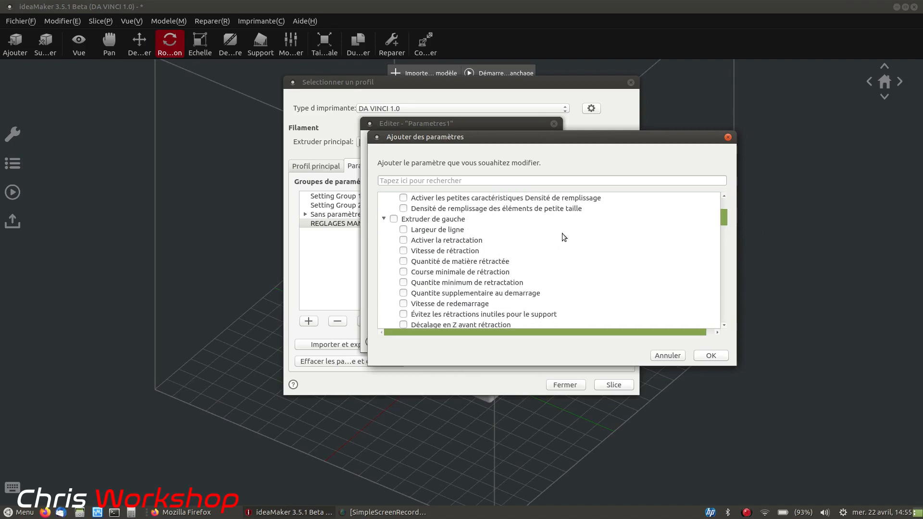
scroll(548, 240, "down", 6)
scroll(546, 241, "down", 9)
scroll(545, 242, "up", 1)
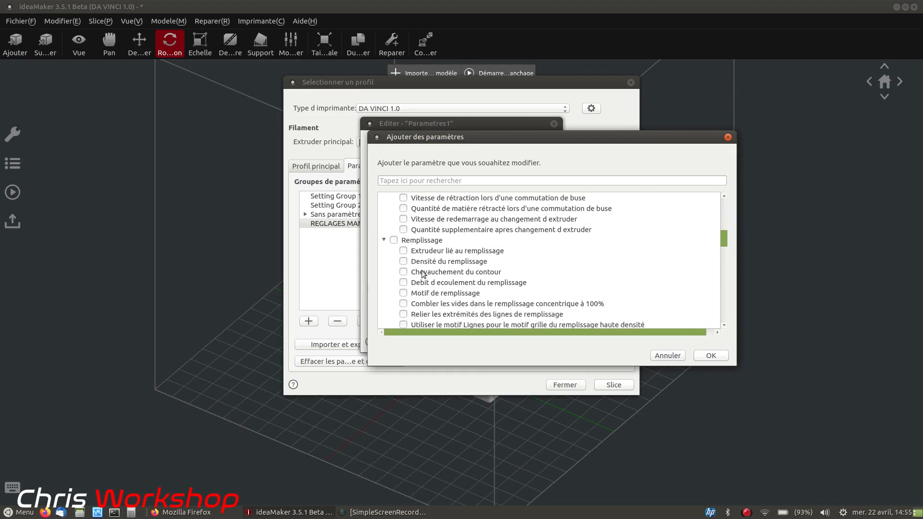
left_click(403, 293)
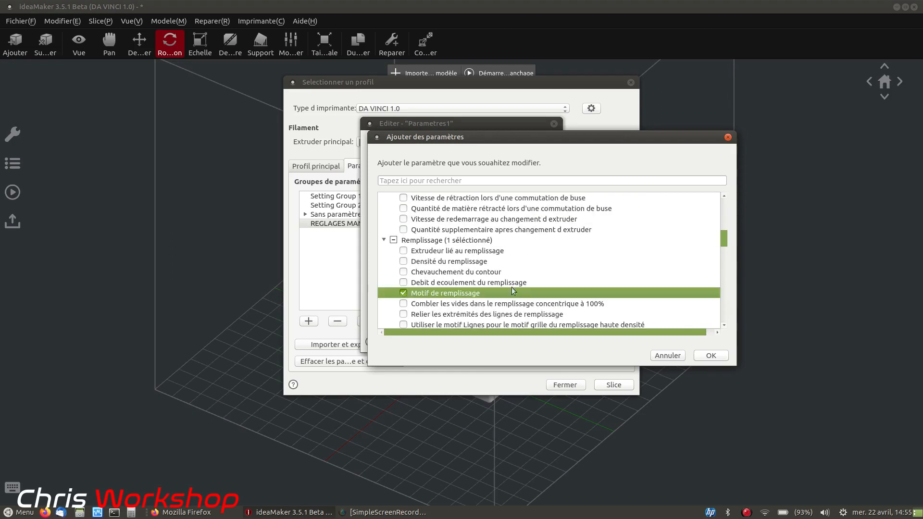
left_click(410, 263)
scroll(687, 289, "down", 3)
scroll(686, 290, "down", 8)
scroll(580, 288, "down", 2)
scroll(528, 284, "up", 6)
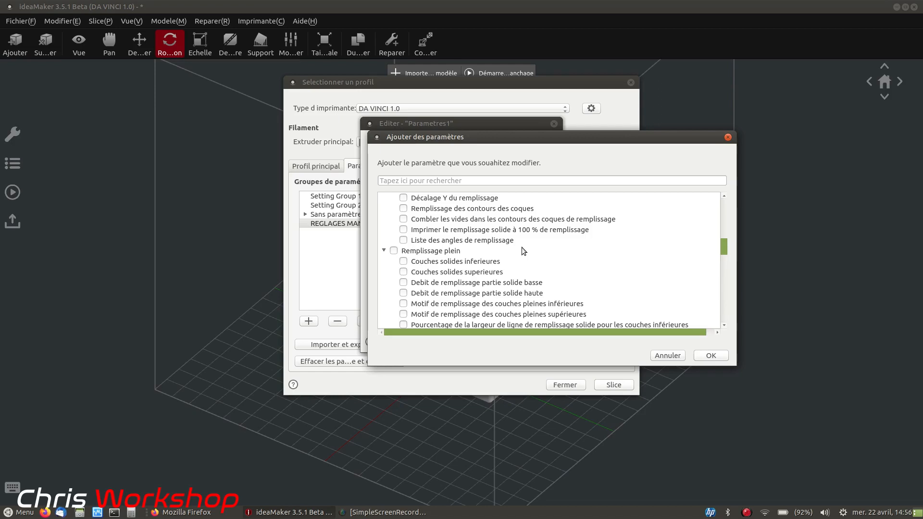
scroll(447, 252, "up", 3)
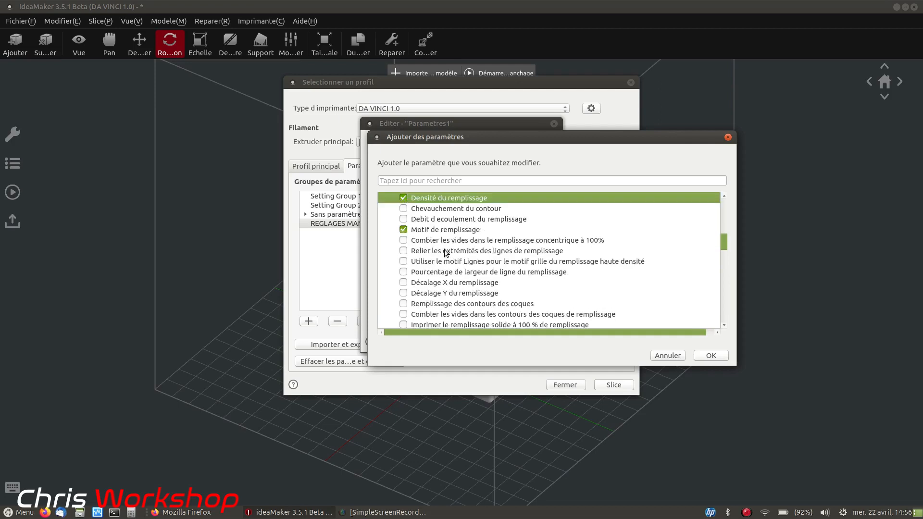
scroll(446, 250, "up", 1)
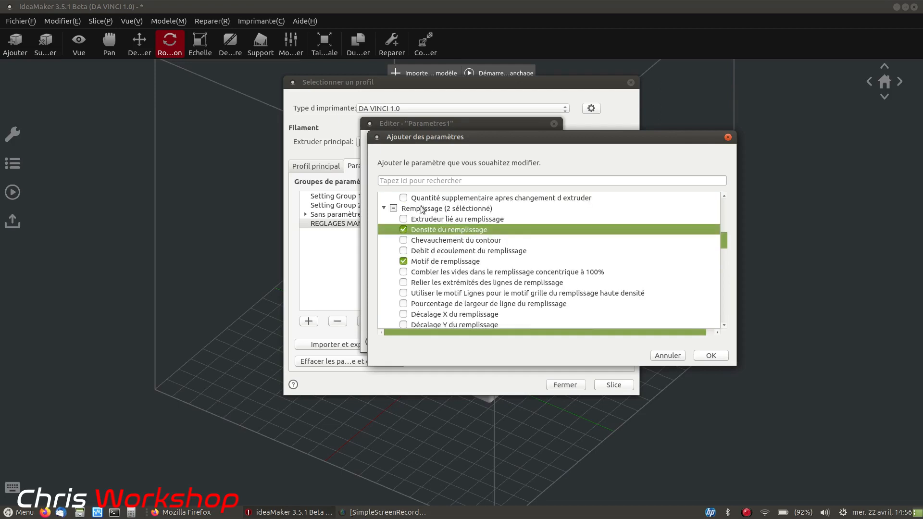
Step: Review the remaining infill, support, cooling, temperature, speed and other settings available to add to Parametres1
scroll(465, 252, "down", 3)
scroll(465, 252, "down", 10)
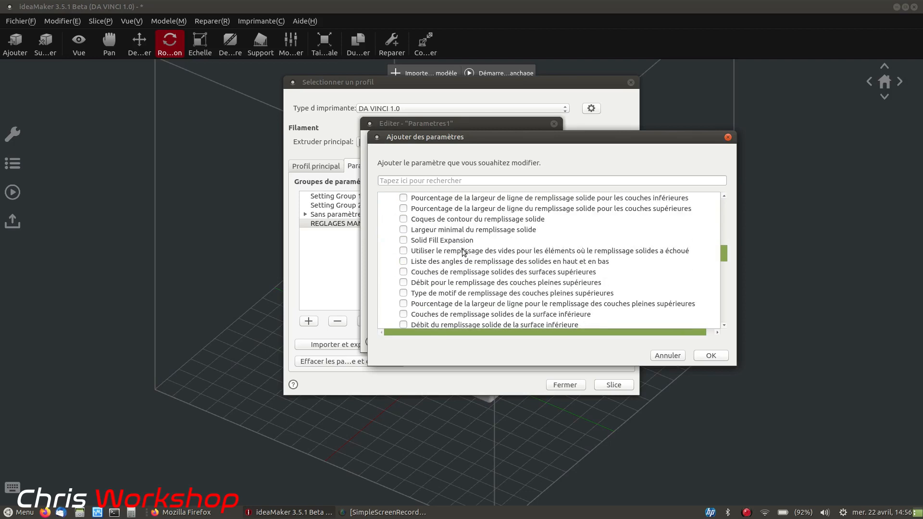
scroll(468, 270, "down", 3)
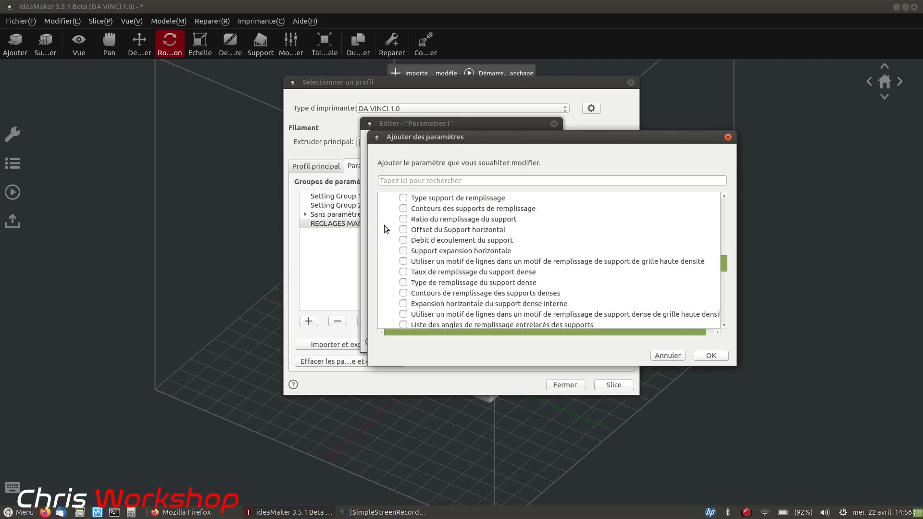
scroll(584, 247, "down", 2)
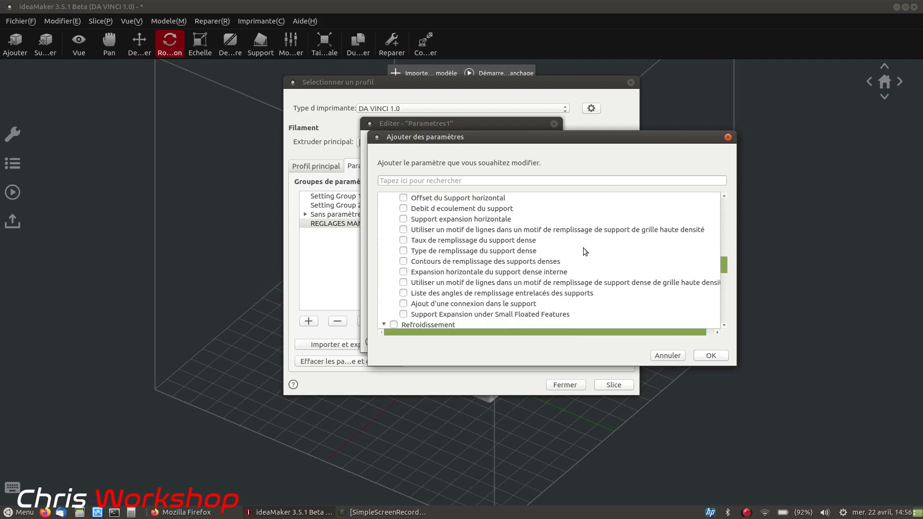
scroll(475, 261, "down", 1)
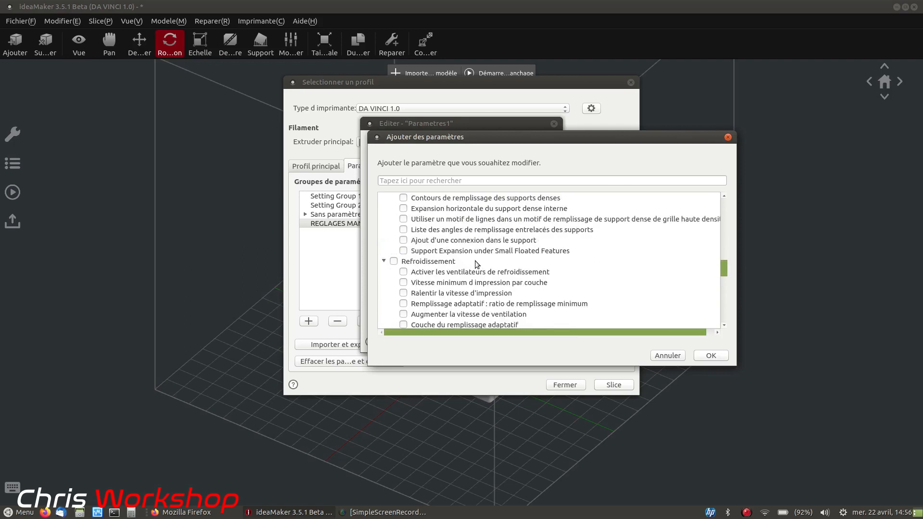
scroll(464, 262, "down", 3)
scroll(466, 265, "up", 1)
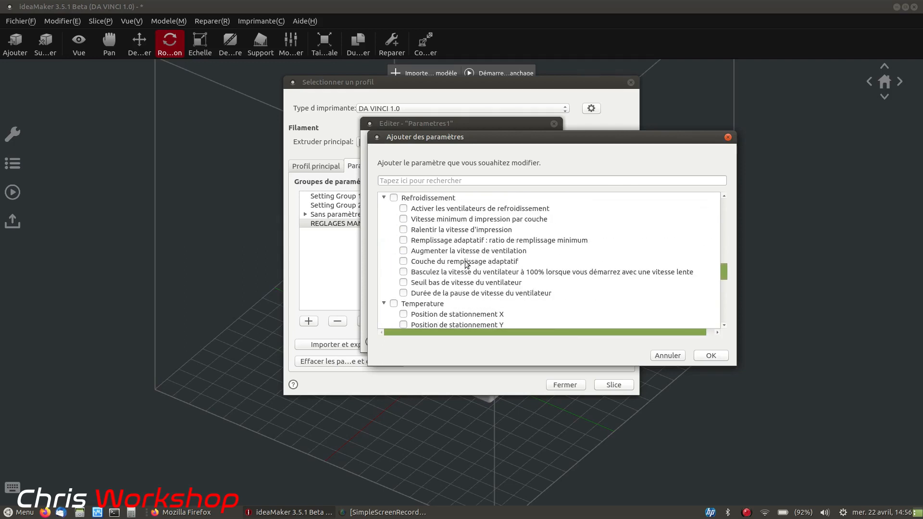
scroll(438, 232, "up", 1)
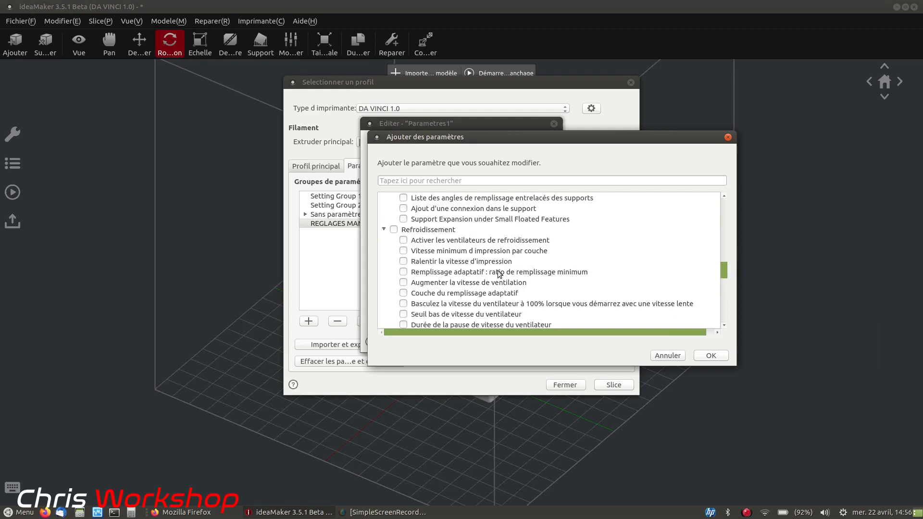
scroll(498, 274, "down", 3)
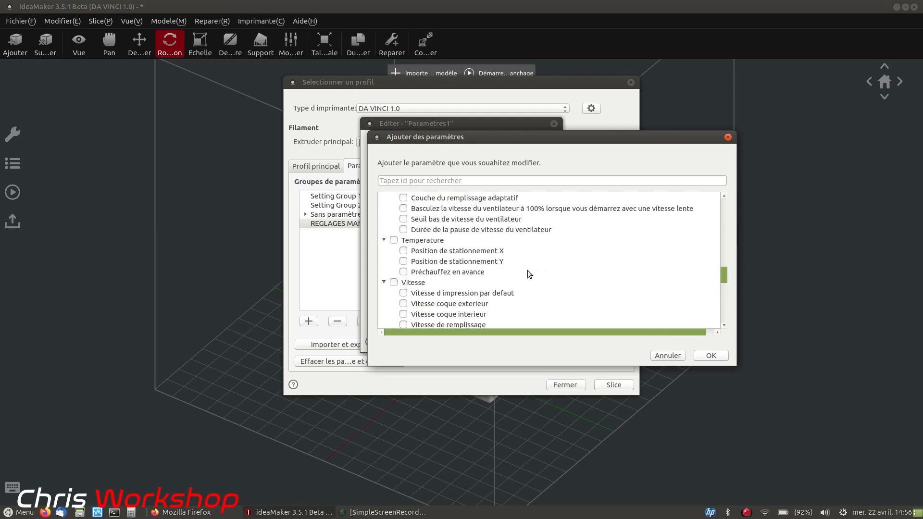
scroll(527, 270, "down", 9)
scroll(525, 276, "down", 5)
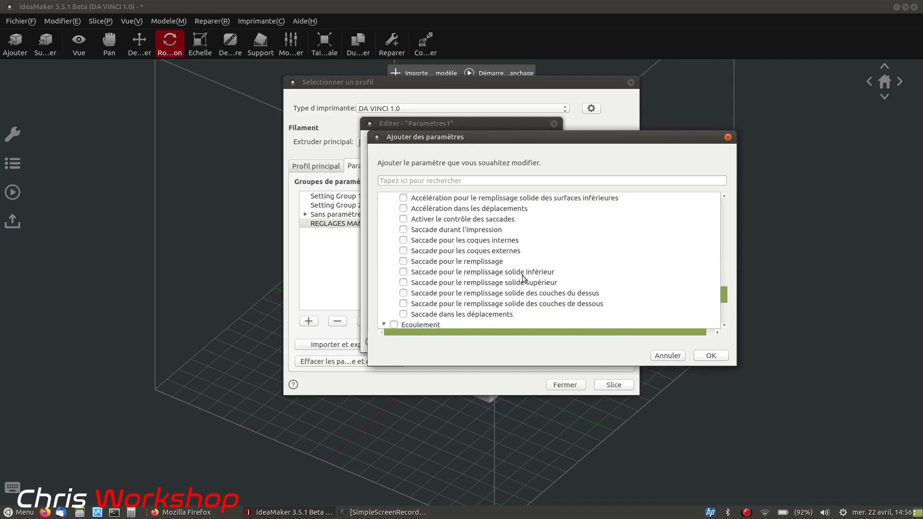
scroll(605, 287, "down", 11)
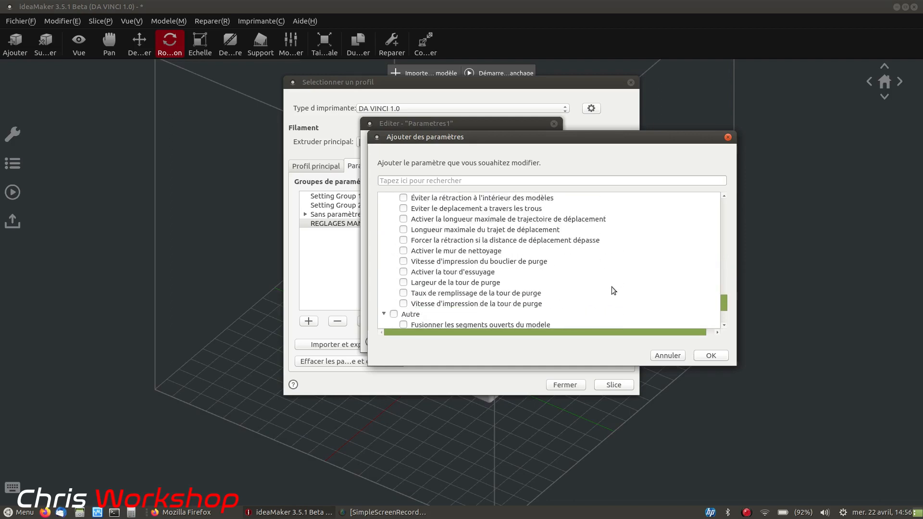
left_click_drag(727, 320, 728, 197)
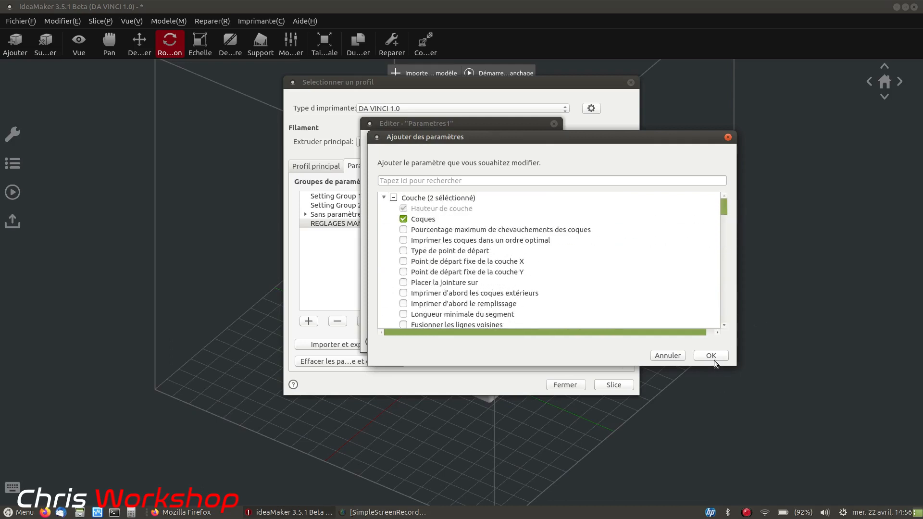
Step: Add the selected settings to Parametres1 and set Coques to 5
left_click(713, 356)
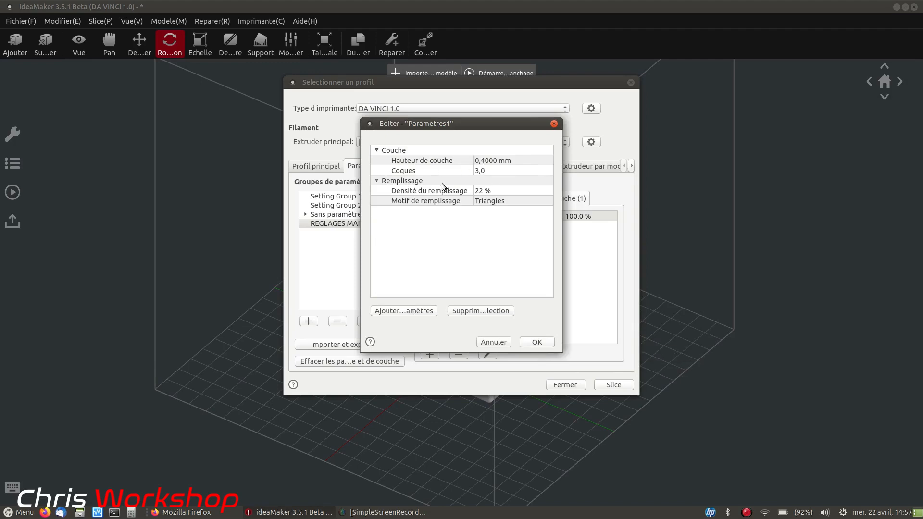
left_click(490, 171)
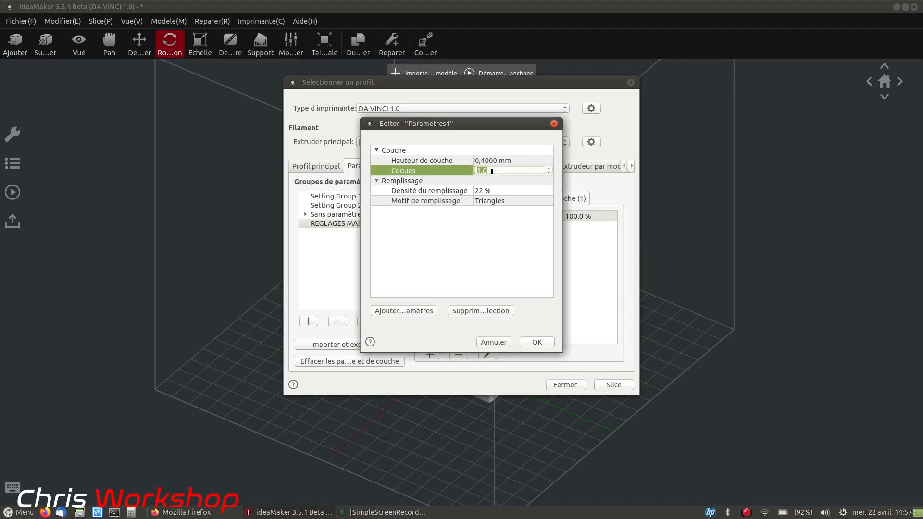
type("5")
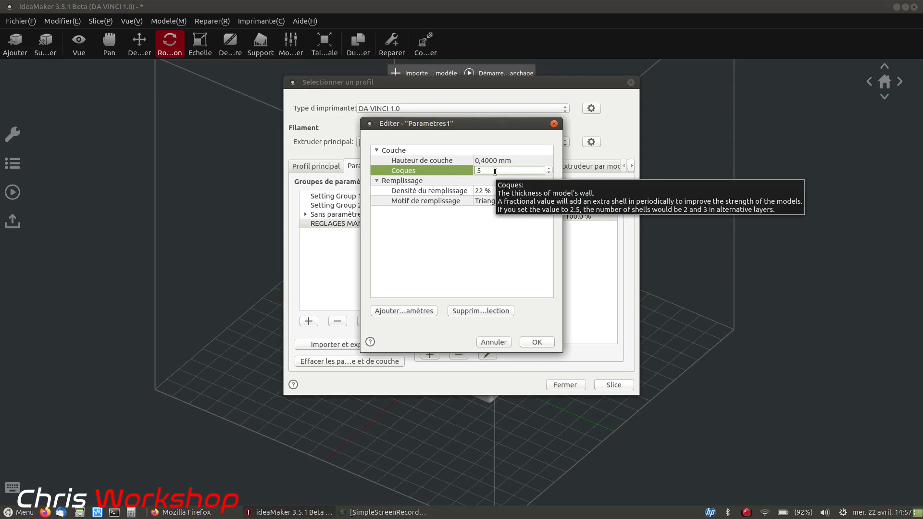
key("Tab")
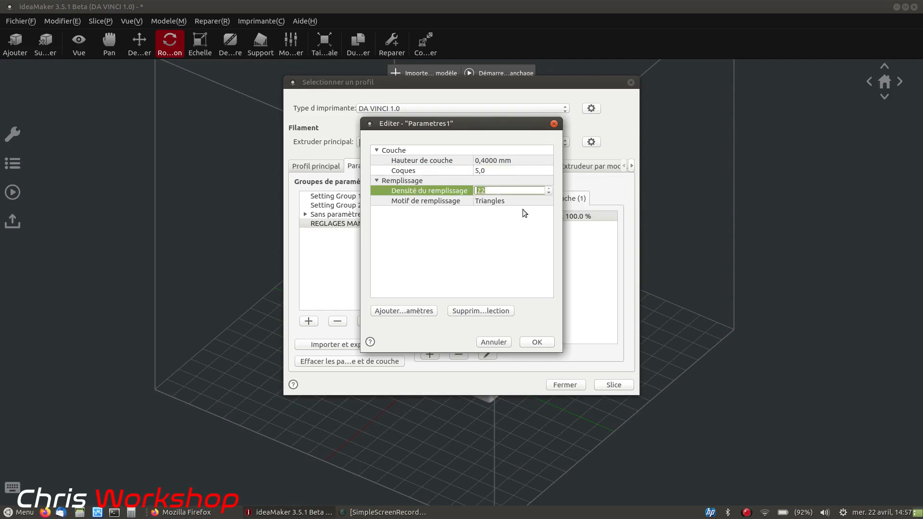
Step: Set Densité du remplissage to 50 % and Motif de remplissage to Nid d'abeilles, and accept the Parametres1 settings
type("50")
left_click(543, 201)
left_click(548, 200)
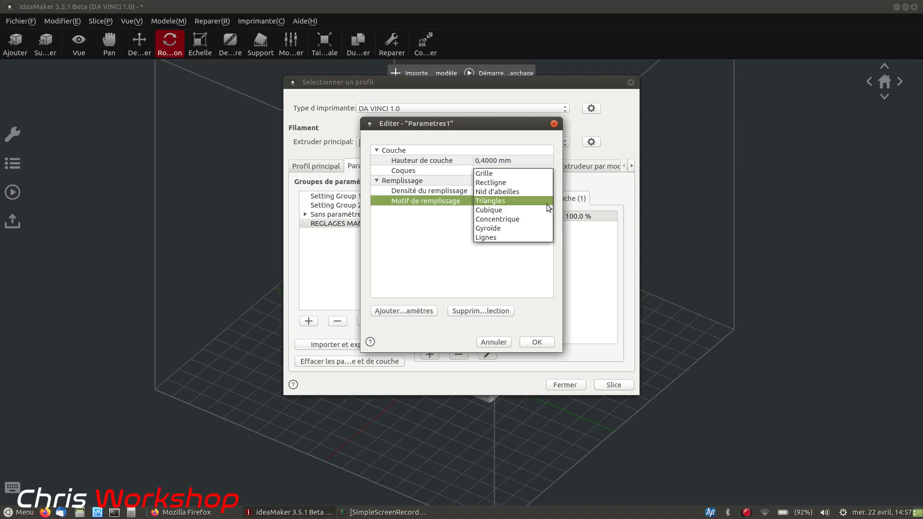
left_click(519, 190)
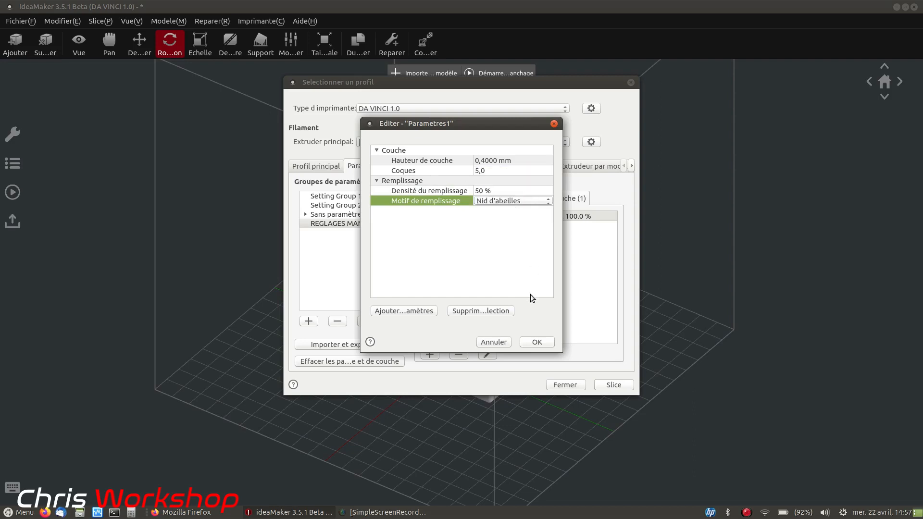
left_click(544, 343)
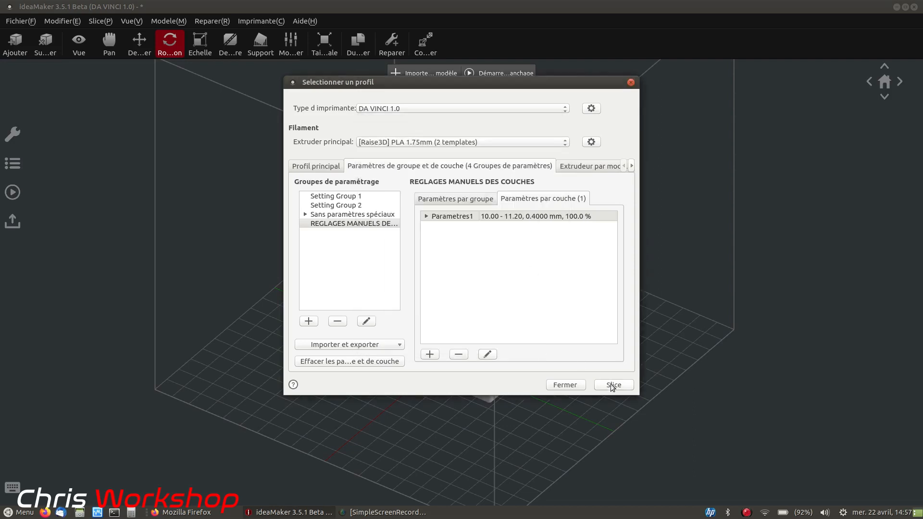
Step: Slice the model and examine its preview coloured by extruder and by layer height
left_click(613, 384)
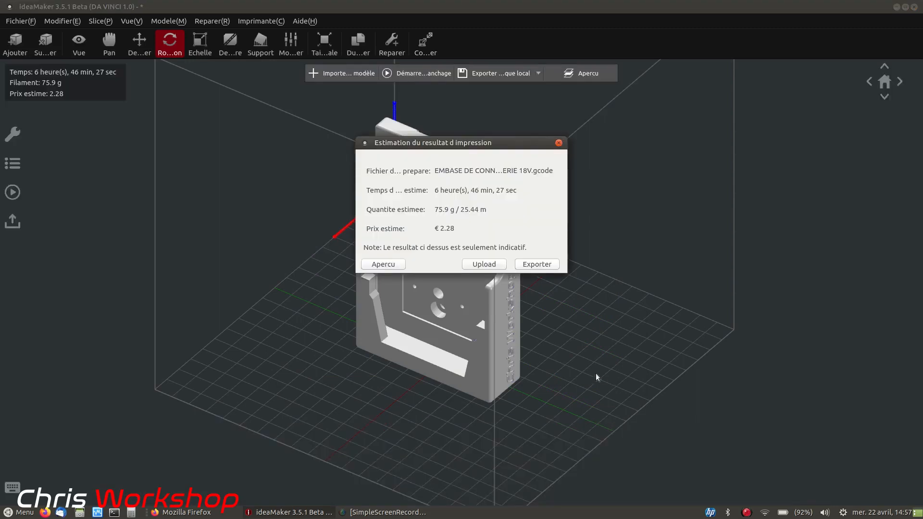
left_click(382, 263)
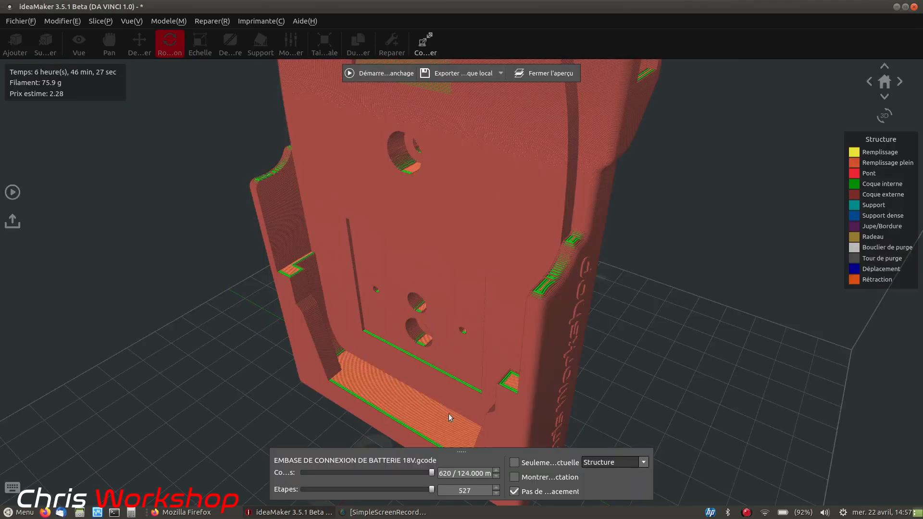
left_click(642, 461)
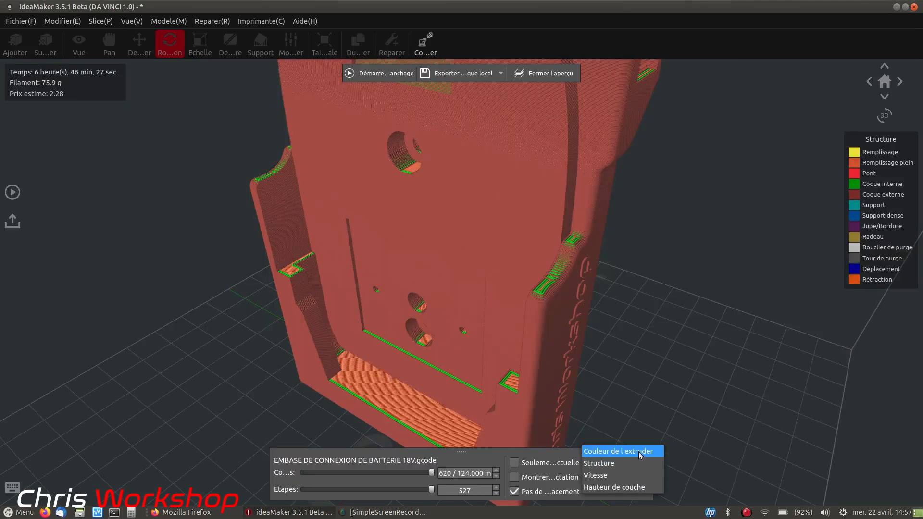
left_click(620, 451)
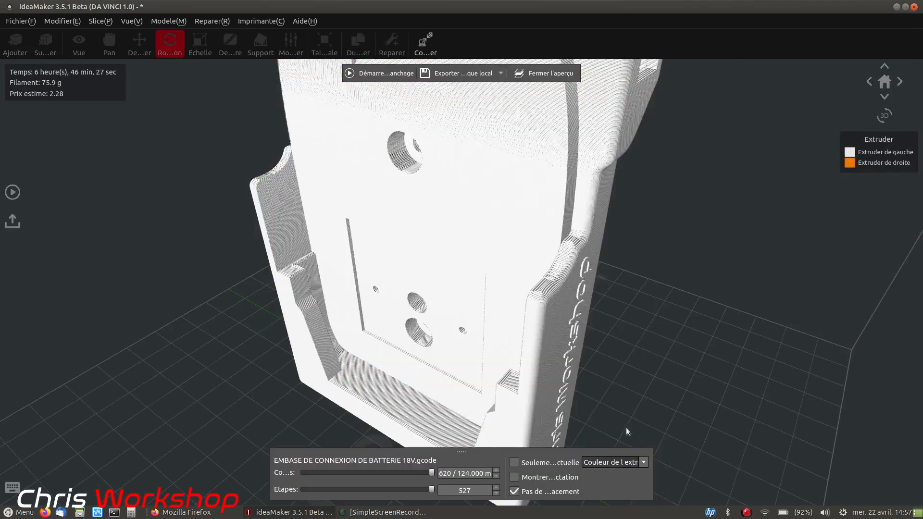
left_click(645, 462)
left_click(648, 498)
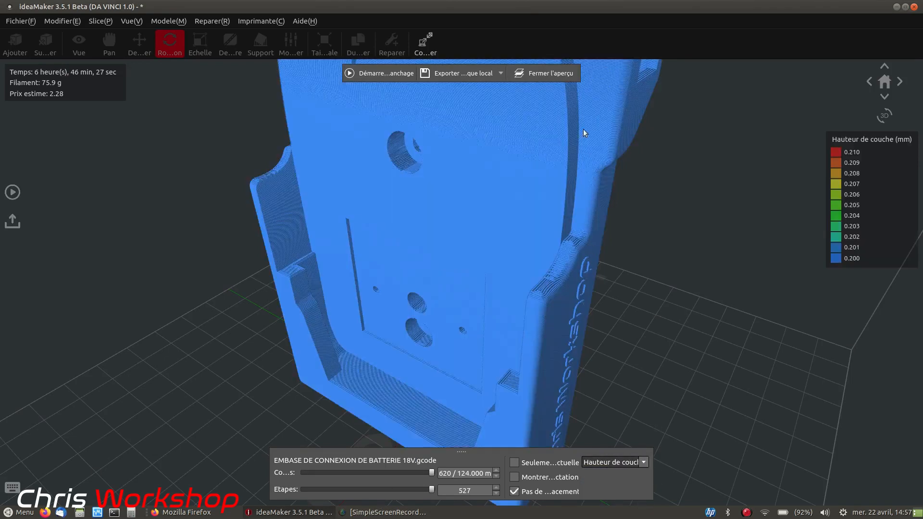
Step: Leave the preview, return to profile selection and compare the per-layer parameters and assigned models of the setting groups
left_click(563, 77)
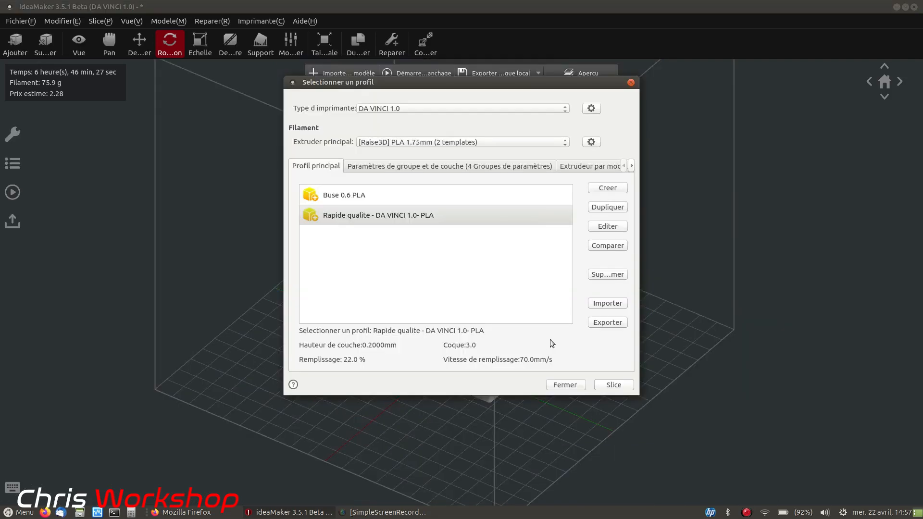
left_click(438, 169)
left_click(543, 199)
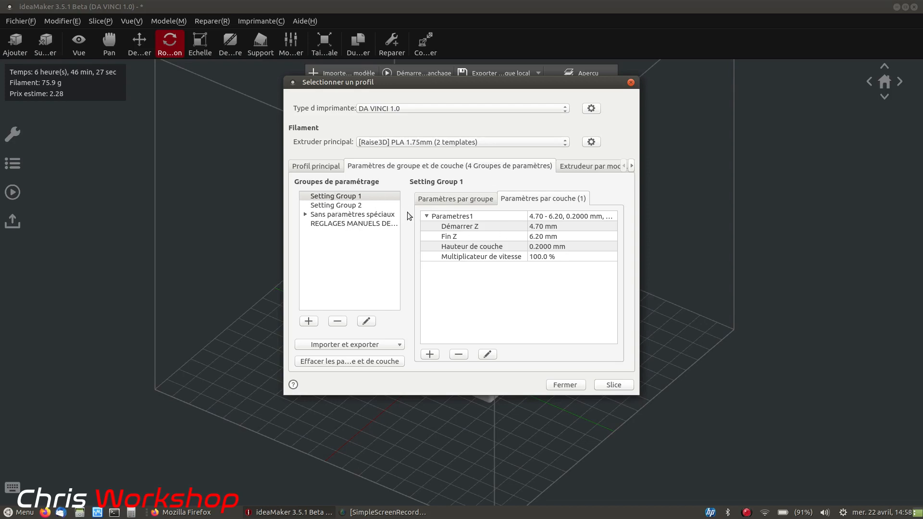
left_click(388, 224)
left_click(302, 214)
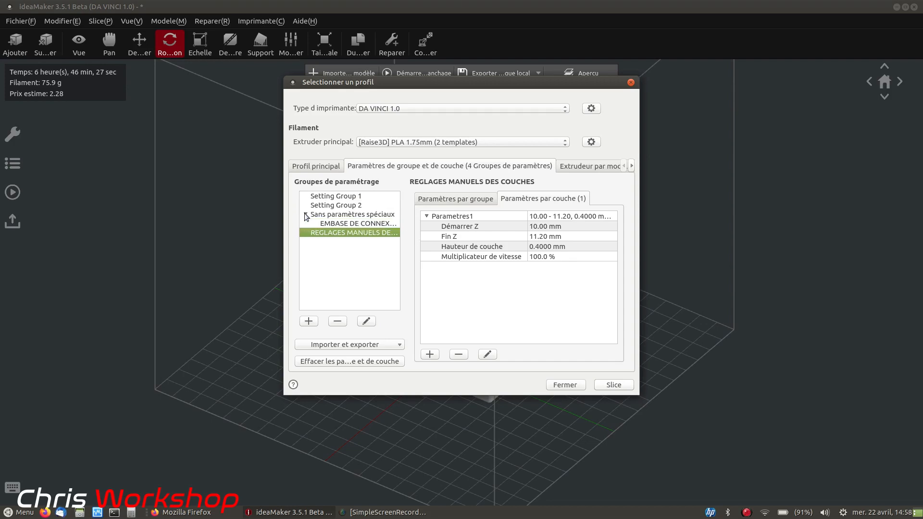
left_click(317, 205)
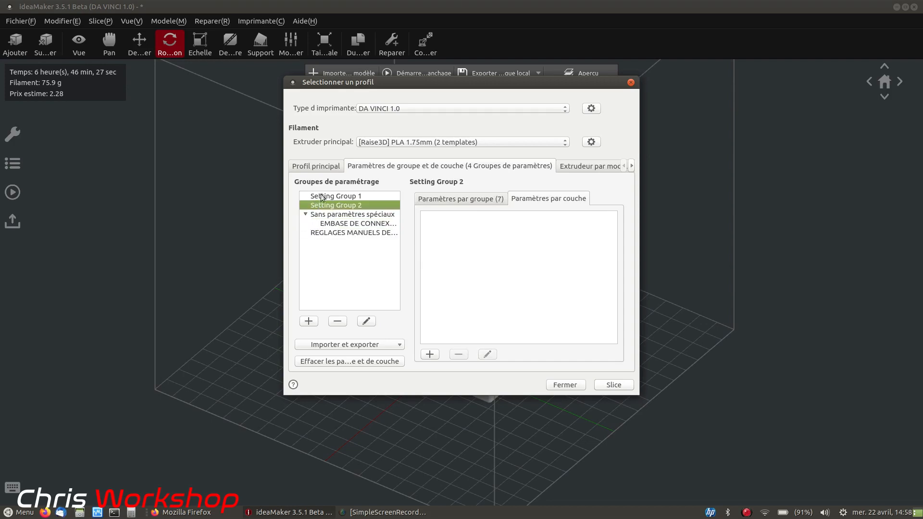
left_click(323, 215)
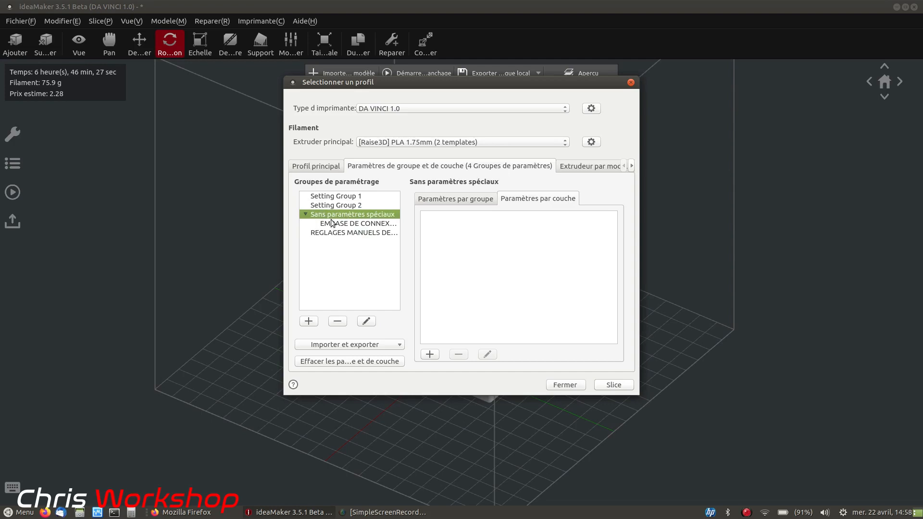
left_click(304, 215)
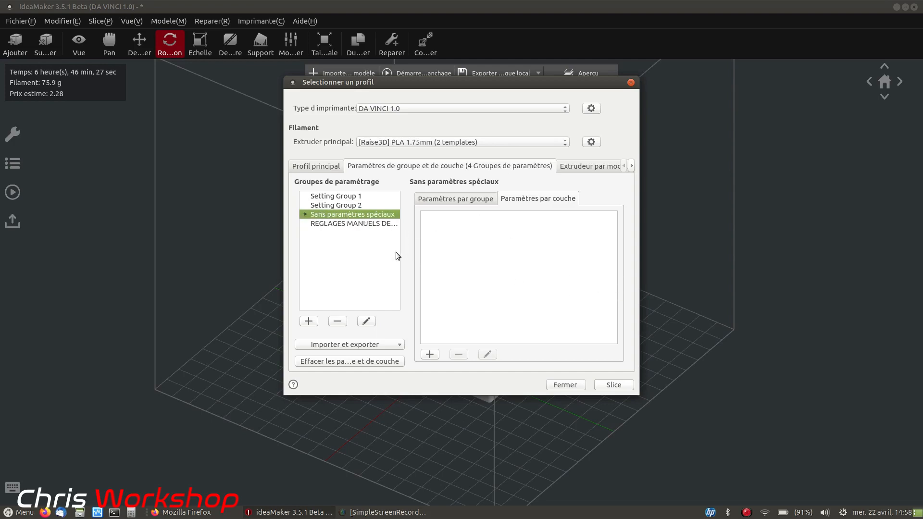
left_click(355, 196)
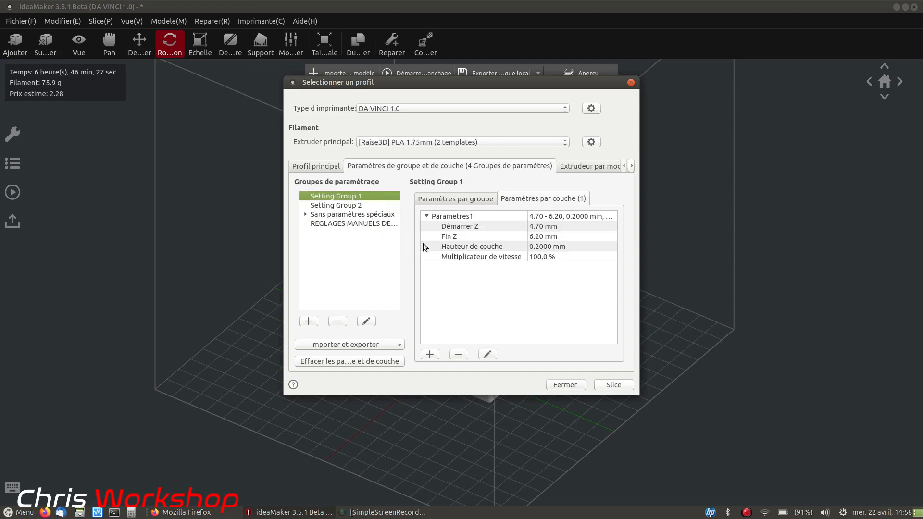
Step: Move the battery connection base model from the Sans paramètres spéciaux group to the manual layer settings group and accept the group changes
left_click(306, 215)
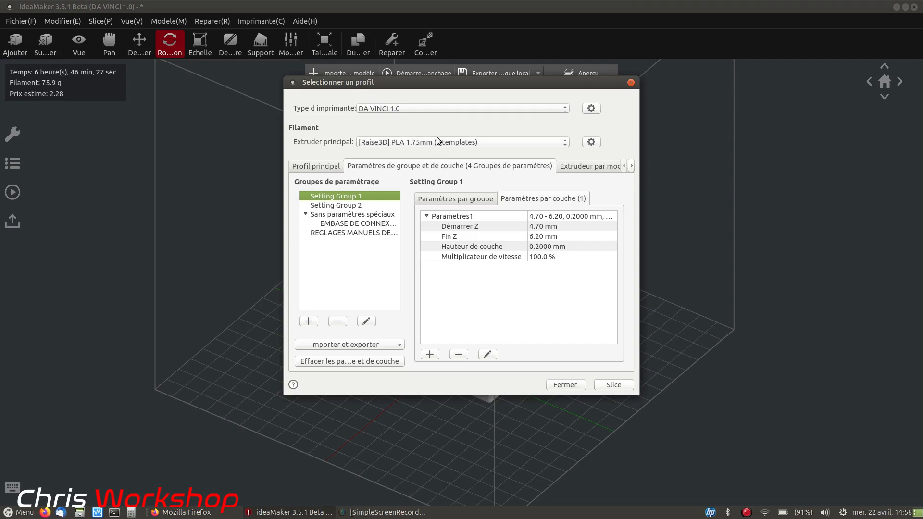
left_click_drag(450, 82, 644, 128)
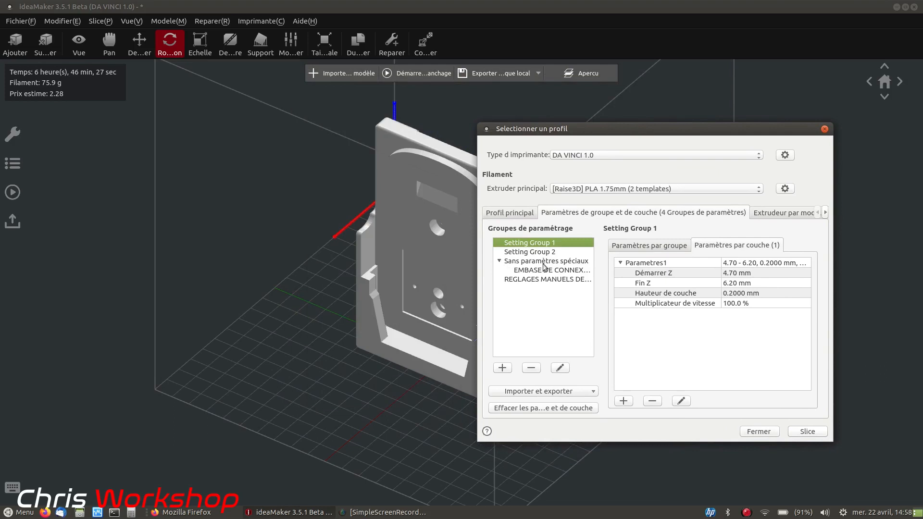
left_click(522, 270)
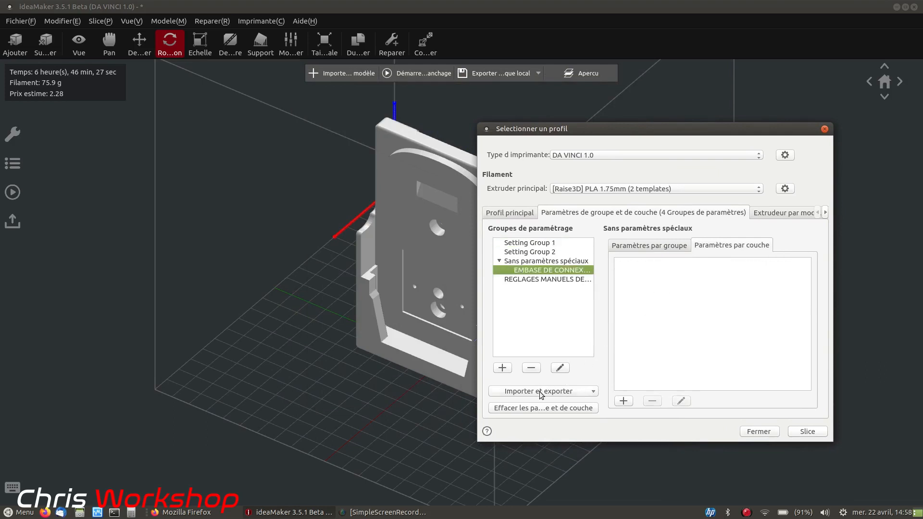
left_click(560, 369)
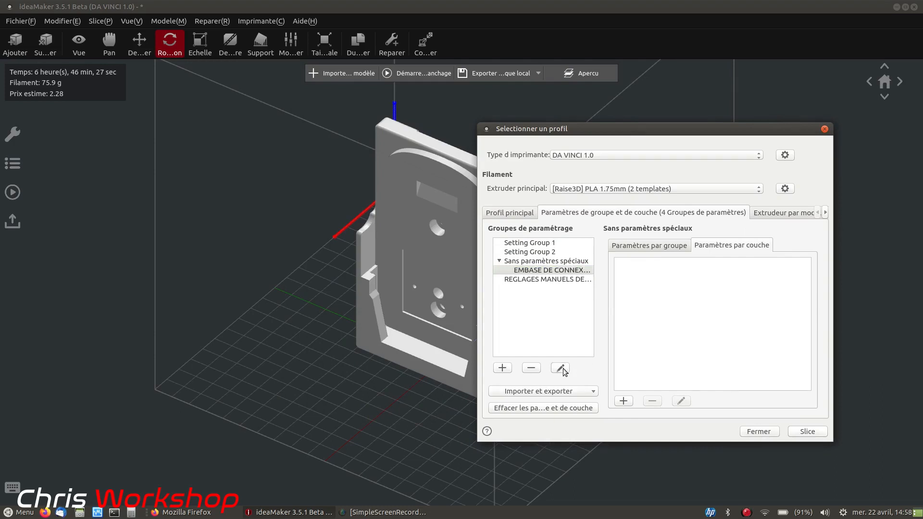
left_click(591, 249)
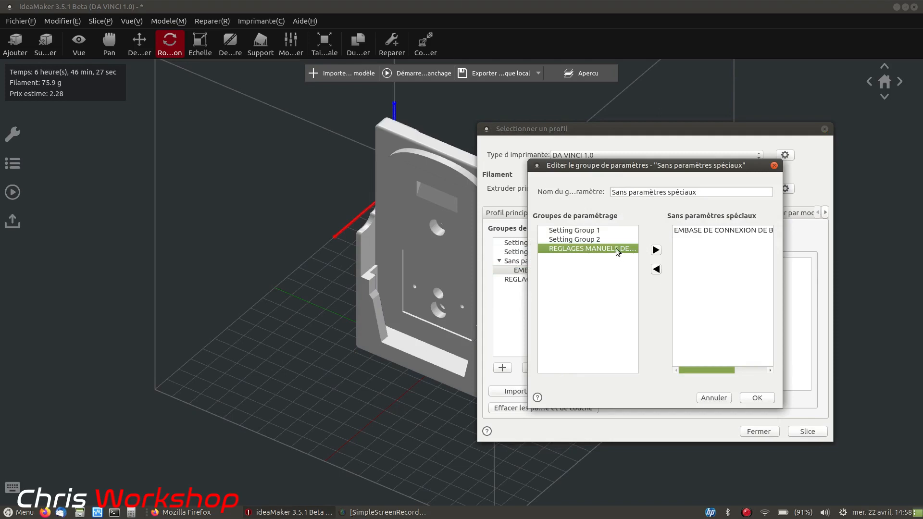
left_click(702, 232)
left_click(656, 270)
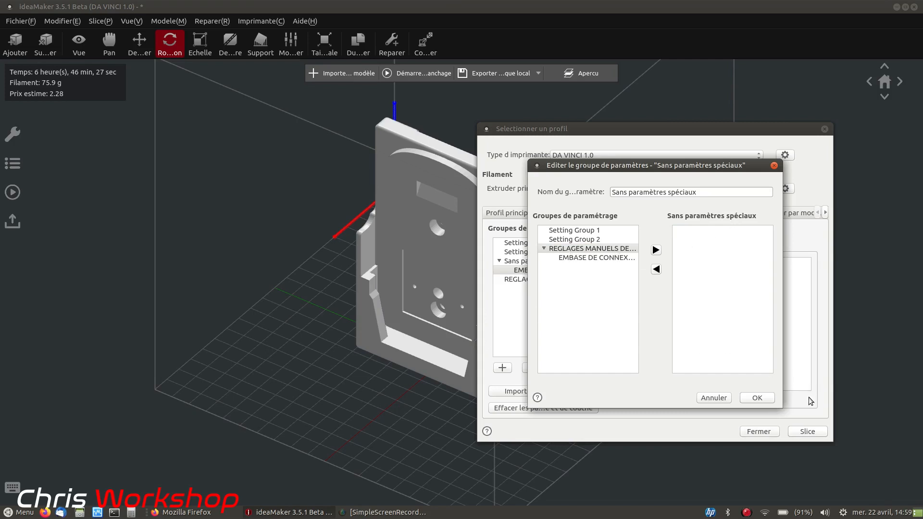
left_click(753, 399)
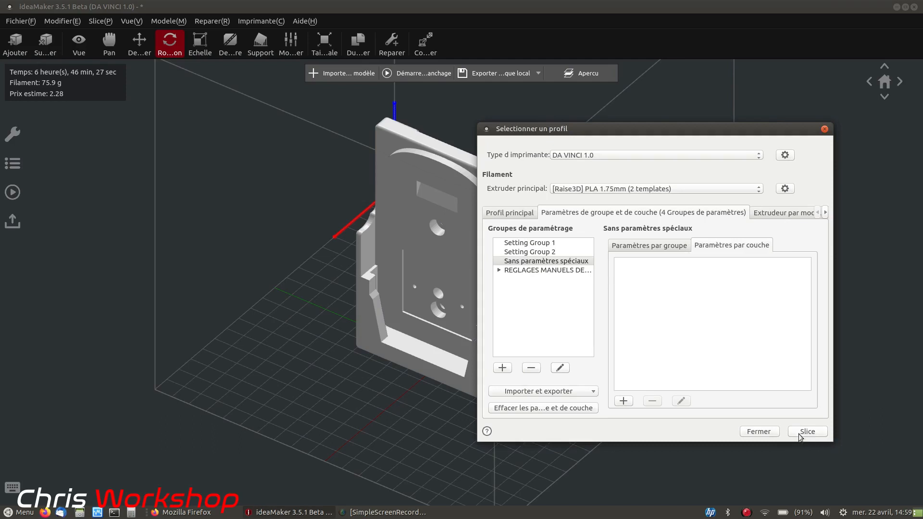
Step: Slice the model with the group and layer settings applied, and preview it coloured by Hauteur de couche
left_click(800, 432)
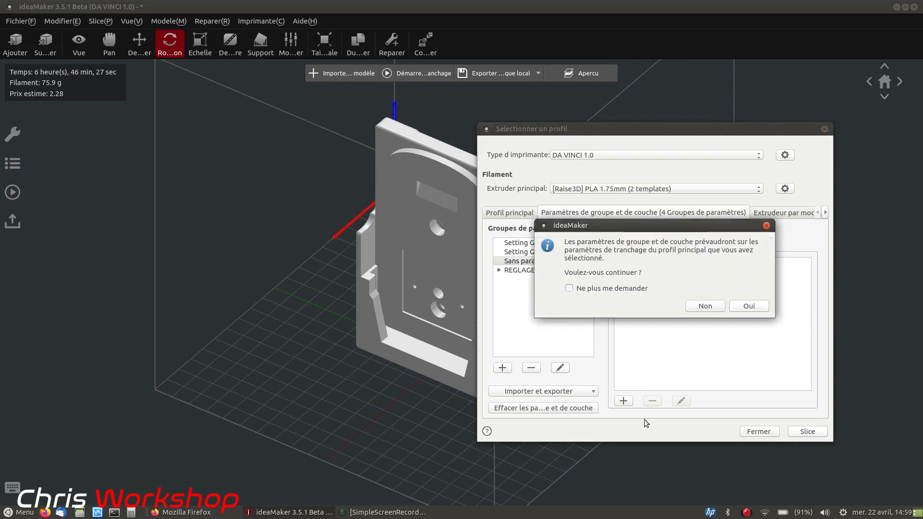
left_click(750, 307)
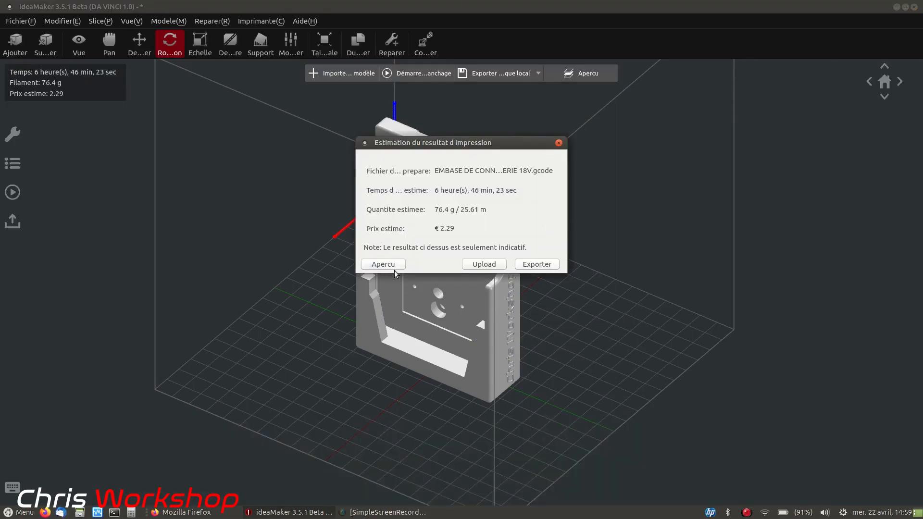
left_click(382, 264)
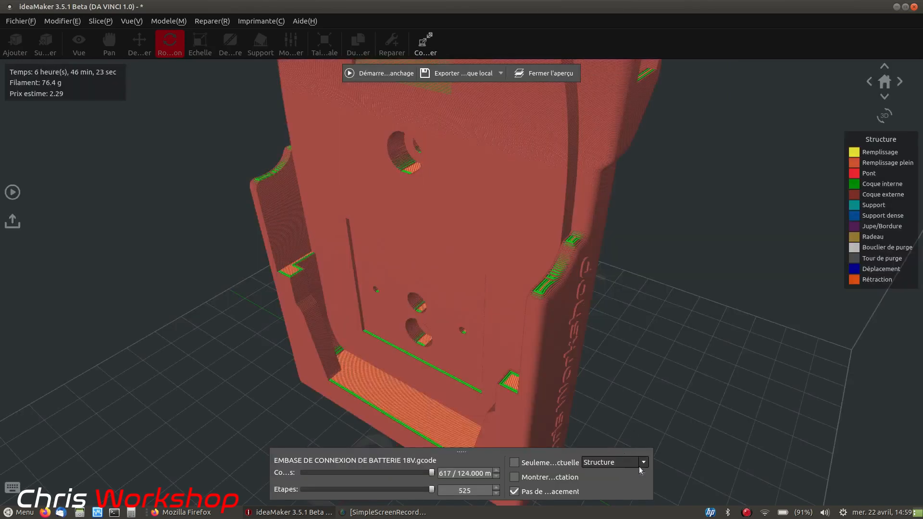
left_click(639, 466)
left_click(630, 487)
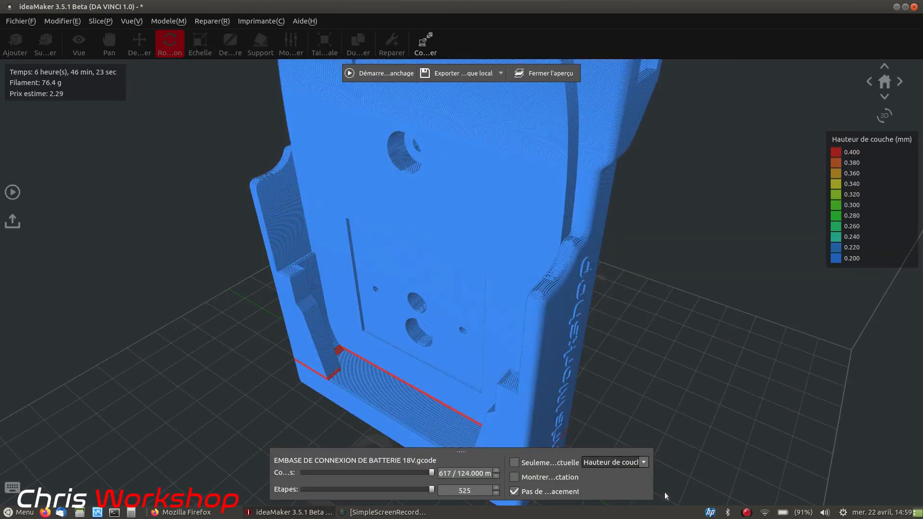
Step: Examine the layer-height band near the model's base up close and from several angles
scroll(661, 365, "down", 3)
scroll(661, 366, "up", 3)
scroll(658, 365, "down", 4)
right_click_drag(658, 366, 525, 366)
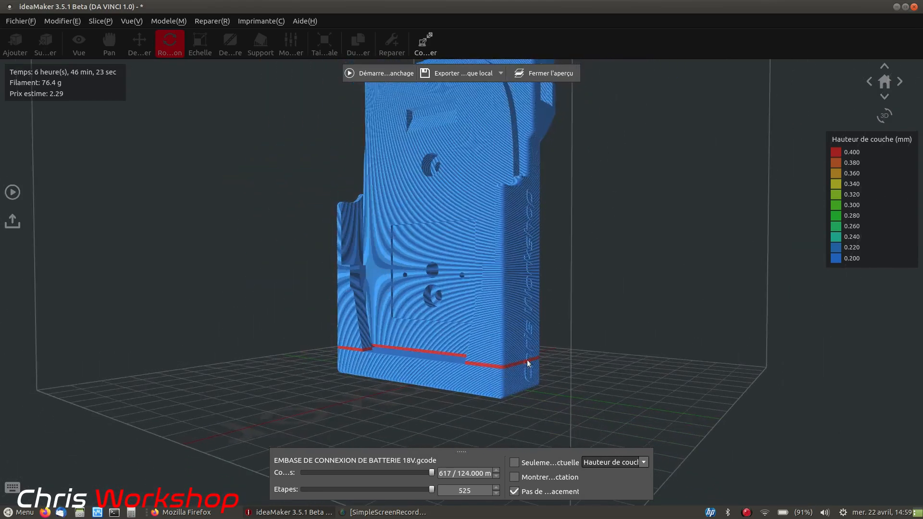
scroll(518, 383, "up", 5)
scroll(518, 383, "up", 10)
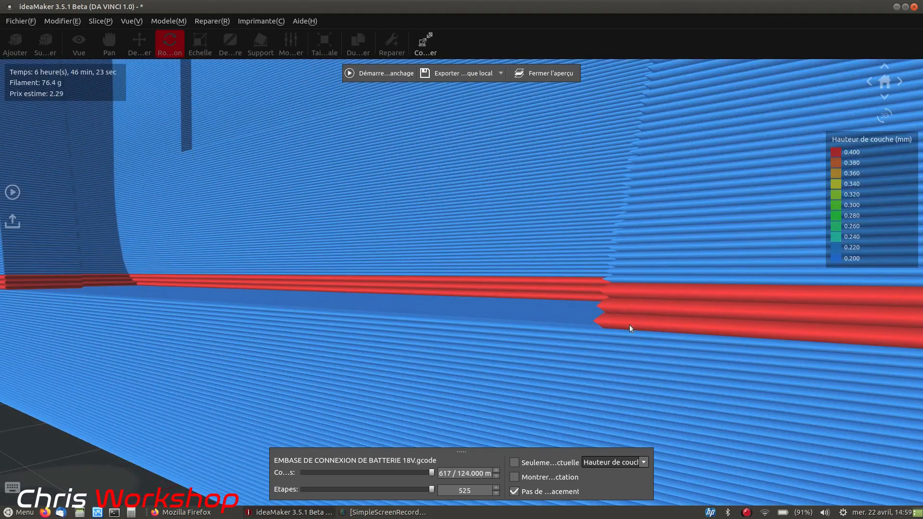
scroll(633, 290, "down", 10)
right_click_drag(620, 258, 612, 334)
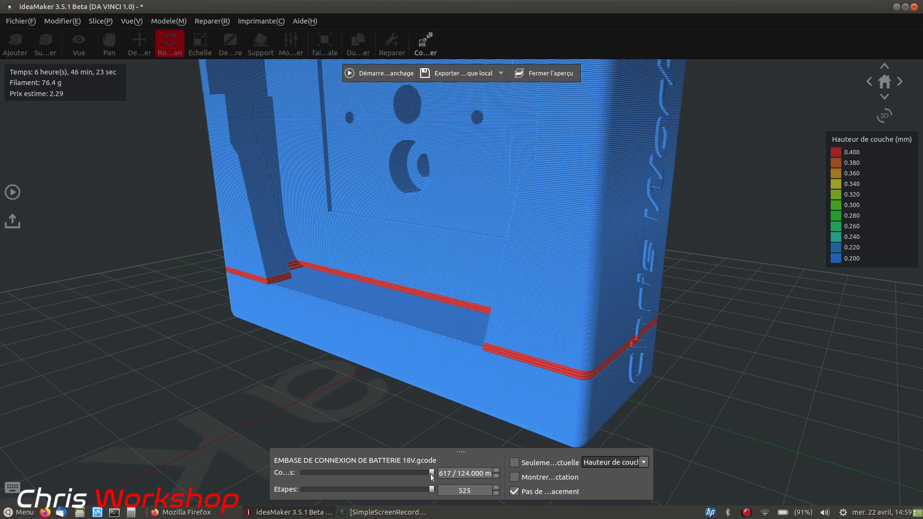
Step: Lower the previewed layer range to layer 50 at 10 mm to inspect the infill just below the custom band
left_click_drag(386, 472, 322, 460)
left_click_drag(361, 359, 388, 381)
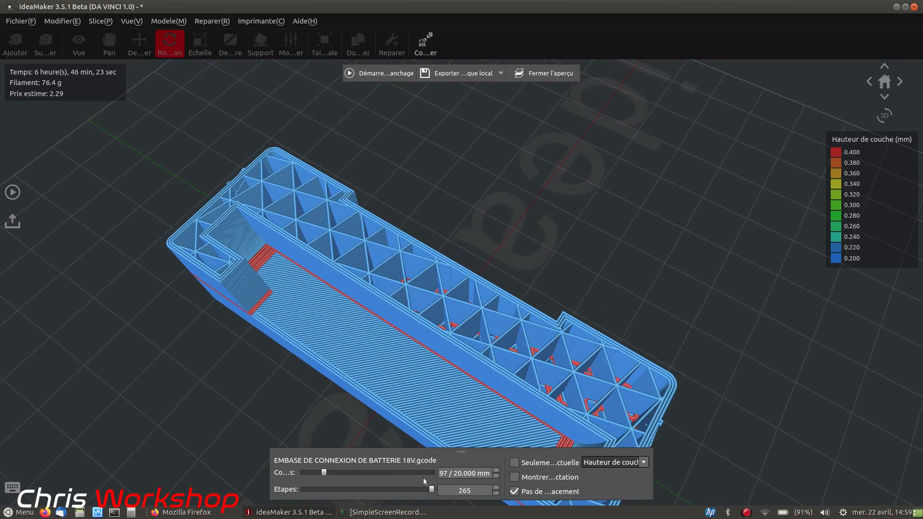
left_click_drag(328, 471, 316, 469)
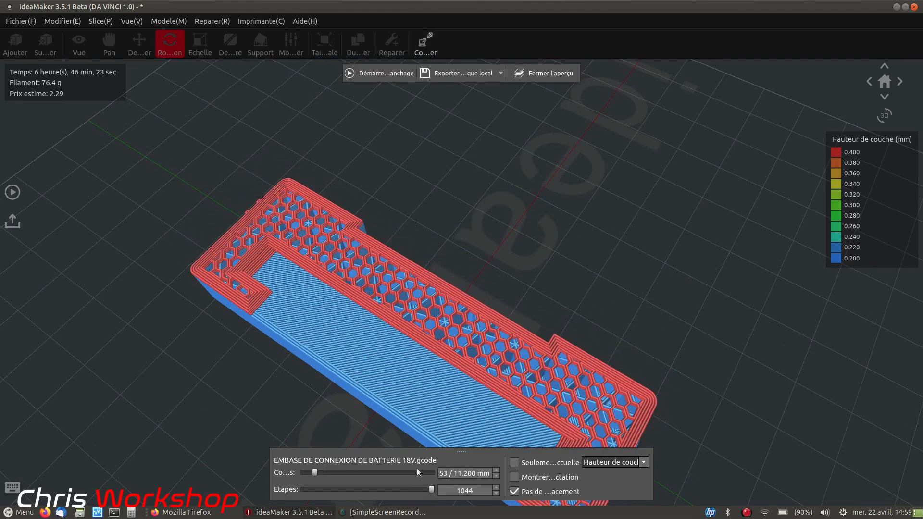
left_click(497, 472)
left_click(498, 474)
left_click(497, 474)
left_click(497, 476)
left_click(497, 477)
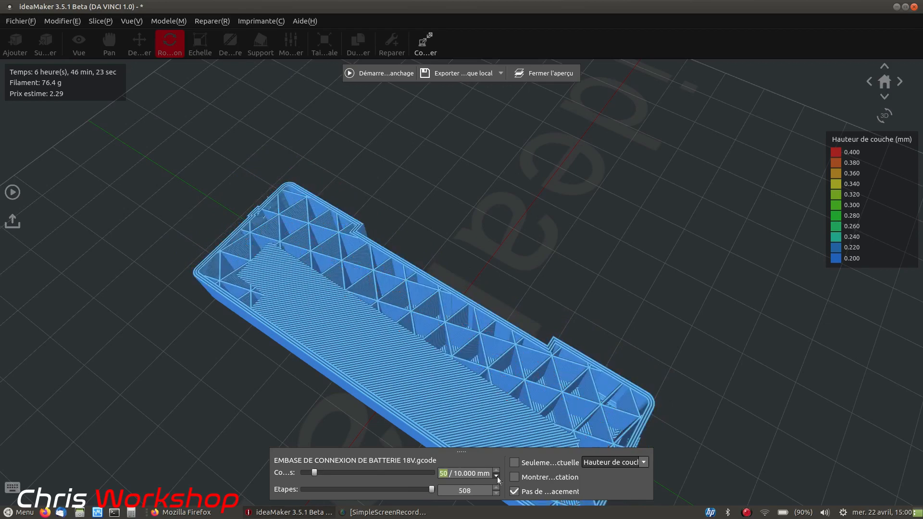
Step: Advance the preview one layer at a time from layer 50 to layer 63 at 13.2 mm, examining the infill and layer heights
left_click(497, 471)
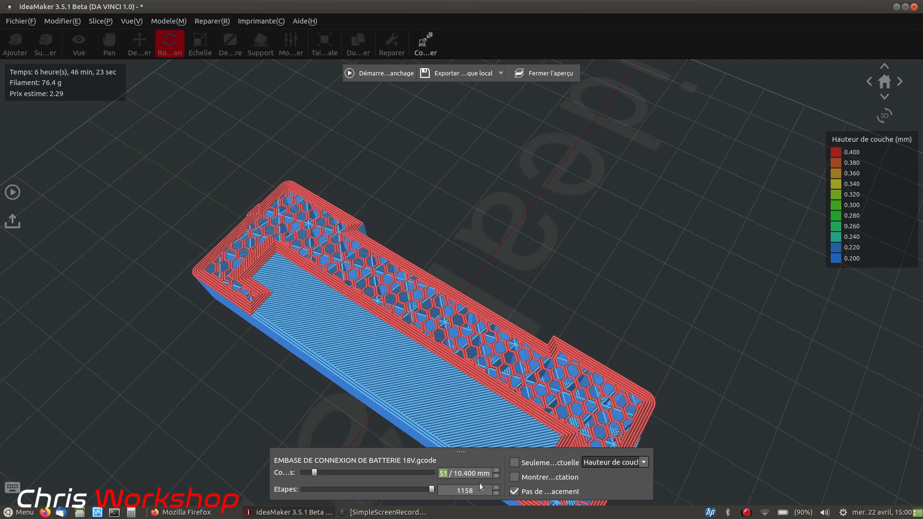
left_click(497, 472)
left_click(497, 471)
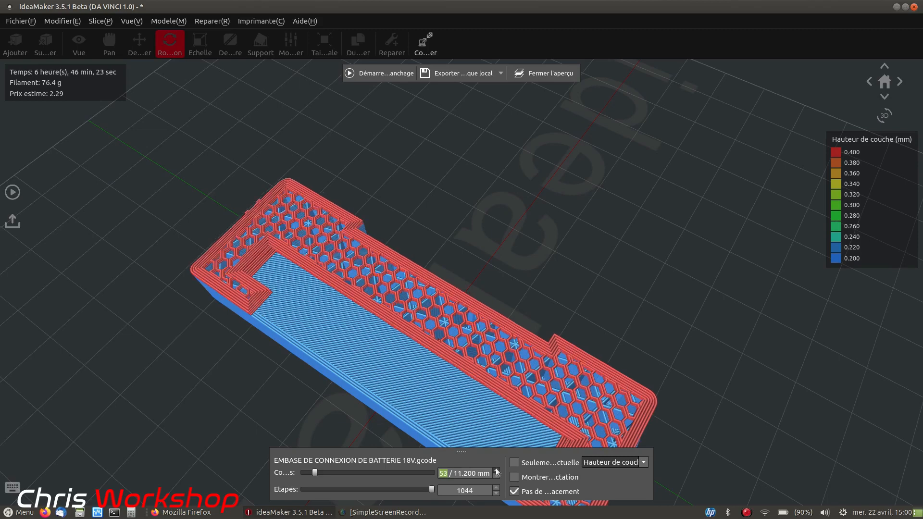
left_click(497, 472)
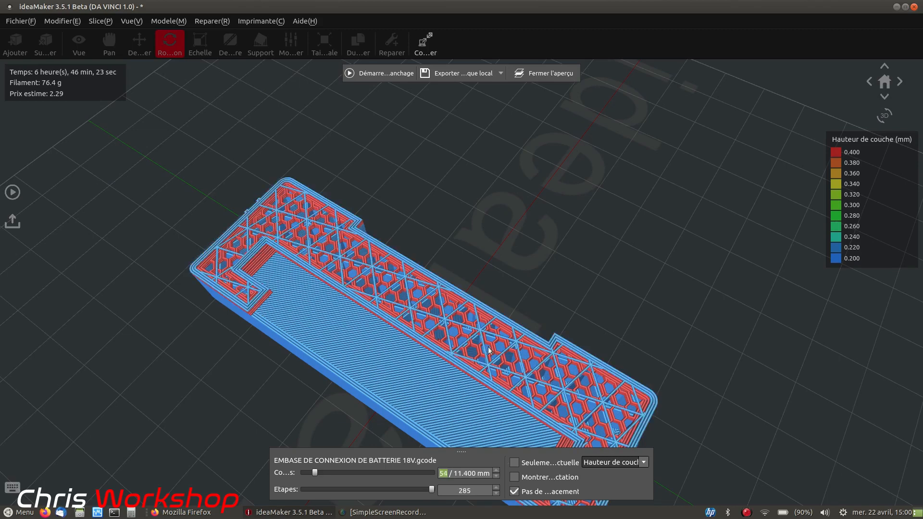
left_click(498, 471)
left_click(498, 471)
left_click(498, 471)
left_click(497, 471)
left_click(498, 471)
left_click(498, 471)
left_click(498, 471)
left_click(497, 471)
left_click(498, 471)
left_click_drag(386, 333, 405, 149)
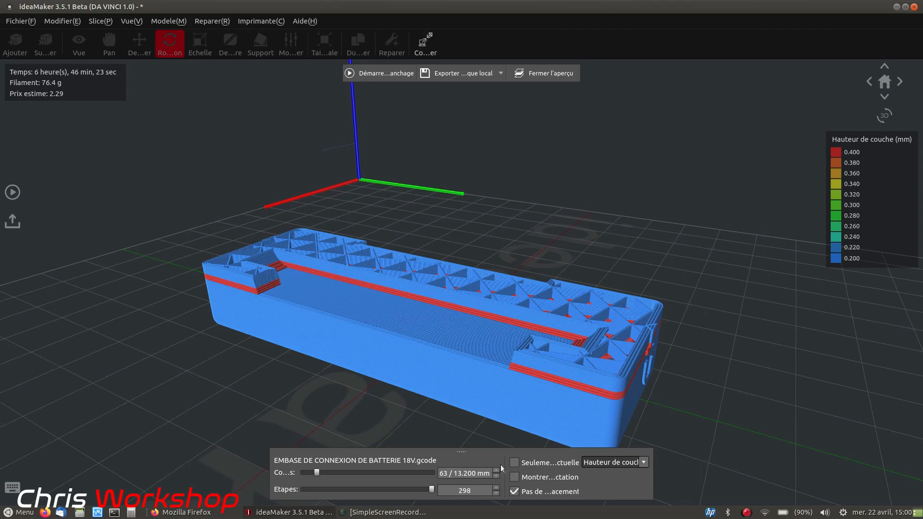
Step: Restore the preview to the full 124 mm height and examine the whole model with its layer-height band
left_click_drag(317, 473, 431, 473)
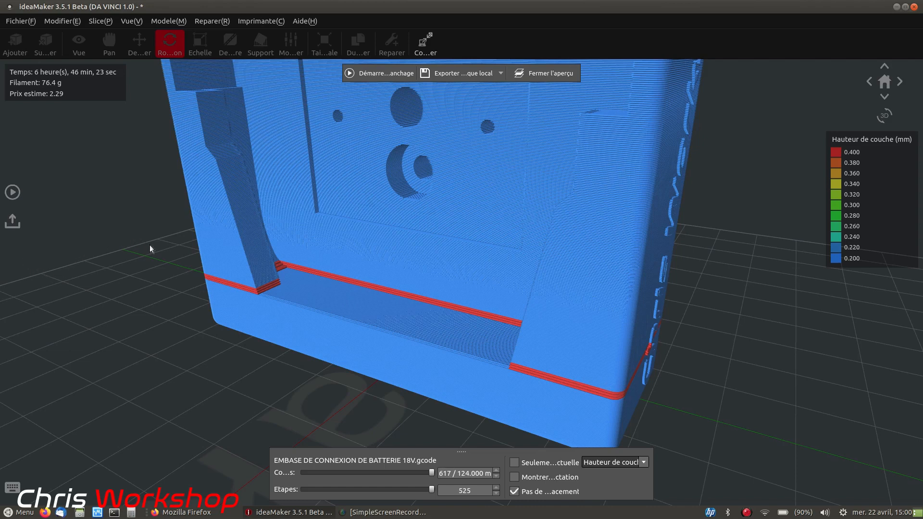
scroll(276, 244, "up", 6)
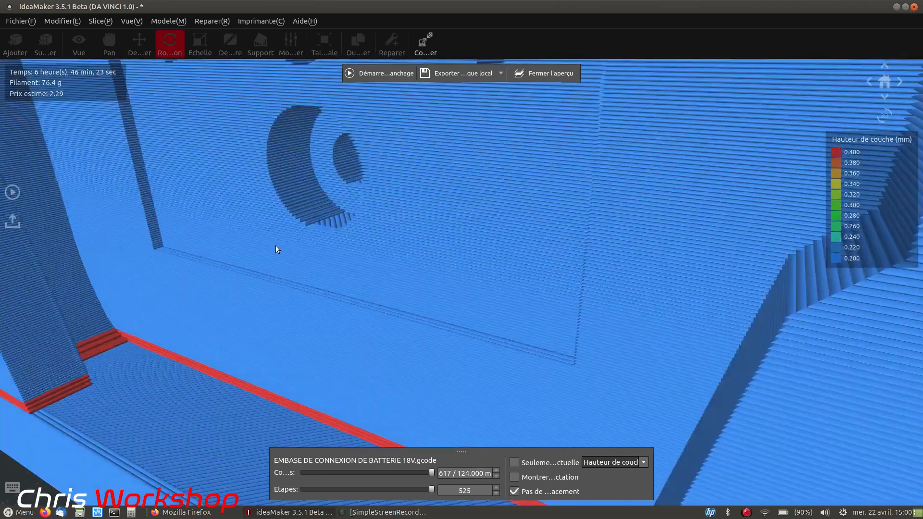
scroll(276, 245, "down", 9)
left_click_drag(275, 206, 249, 296)
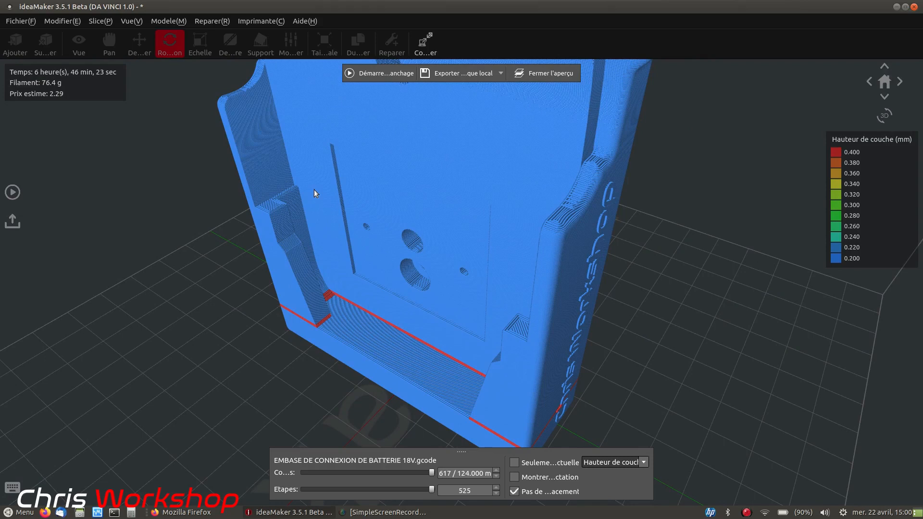
left_click_drag(336, 200, 236, 172)
scroll(319, 224, "down", 8)
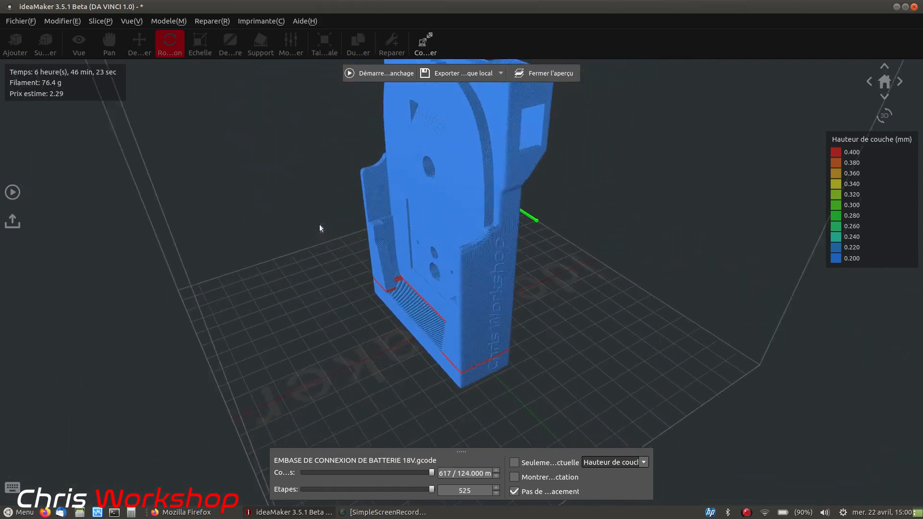
left_click_drag(338, 212, 353, 224)
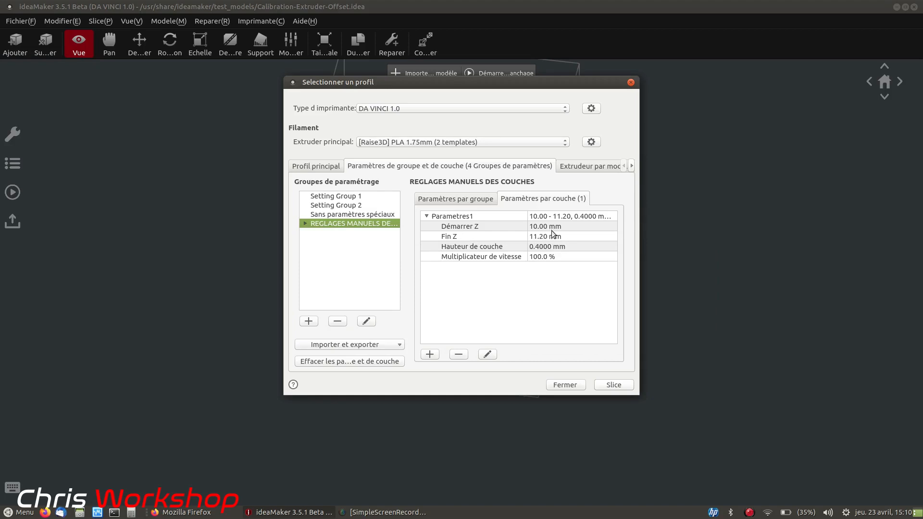
Step: Set Fin Z of Parametres1 in the REGLAGES MANUELS DES COUCHES group to 0 mm
mouse_move(598, 230)
double_click(594, 236)
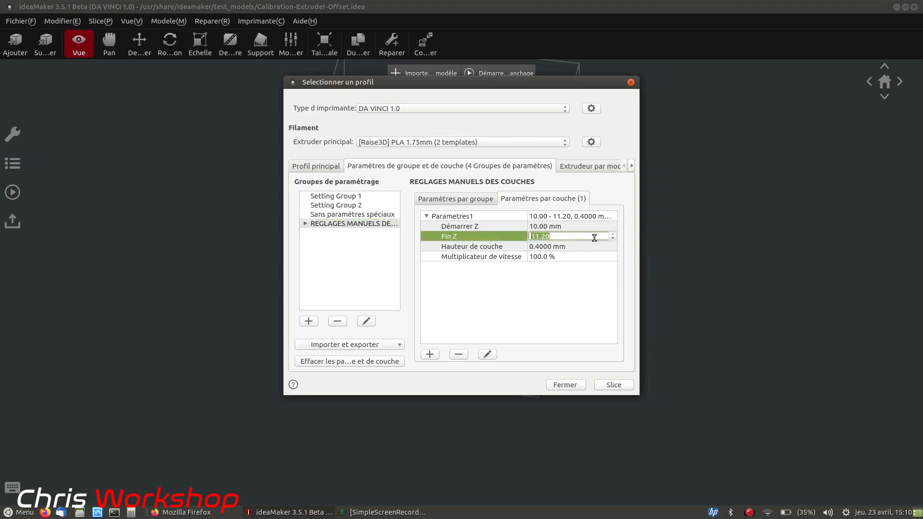
type("0")
left_click(605, 277)
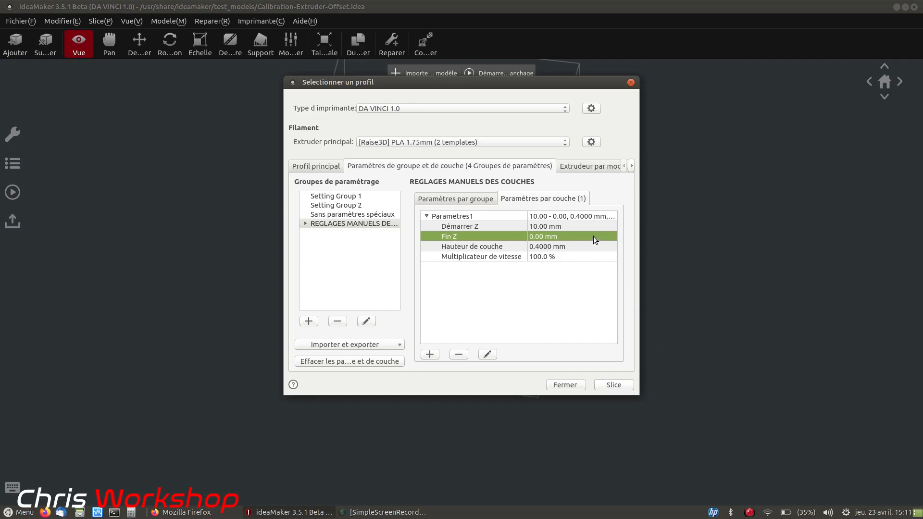
mouse_move(593, 235)
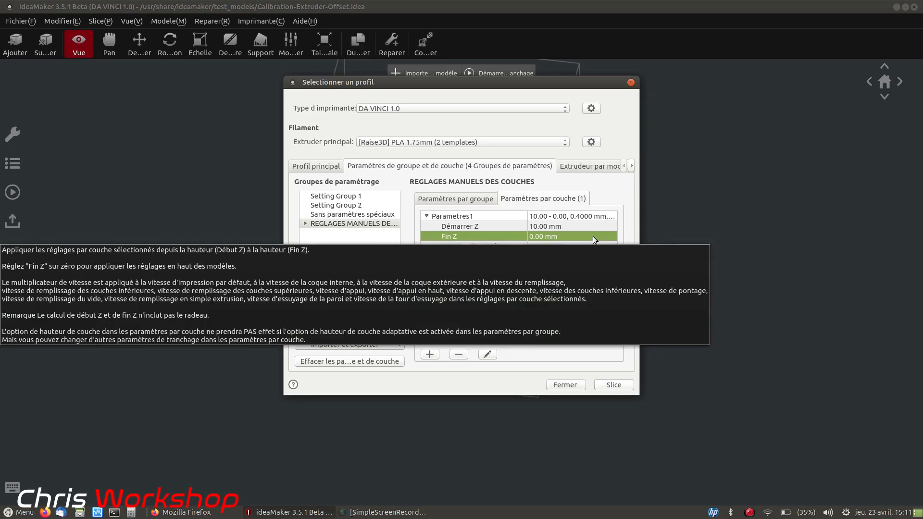